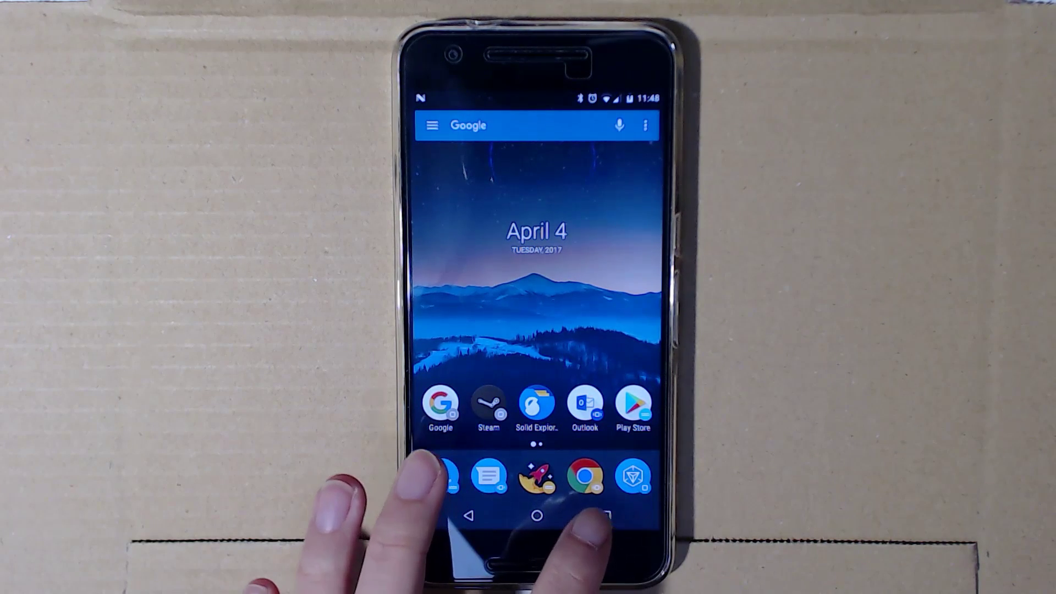
Leave the Ilumi light controls and return through Recents to Settings' About phone page
left_click(442, 474)
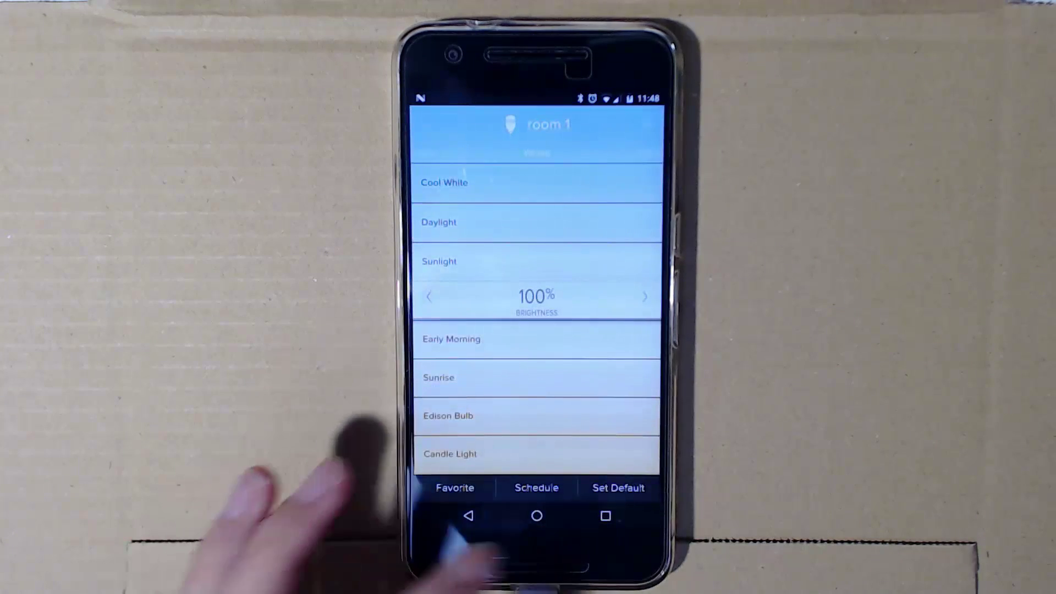
left_click(606, 515)
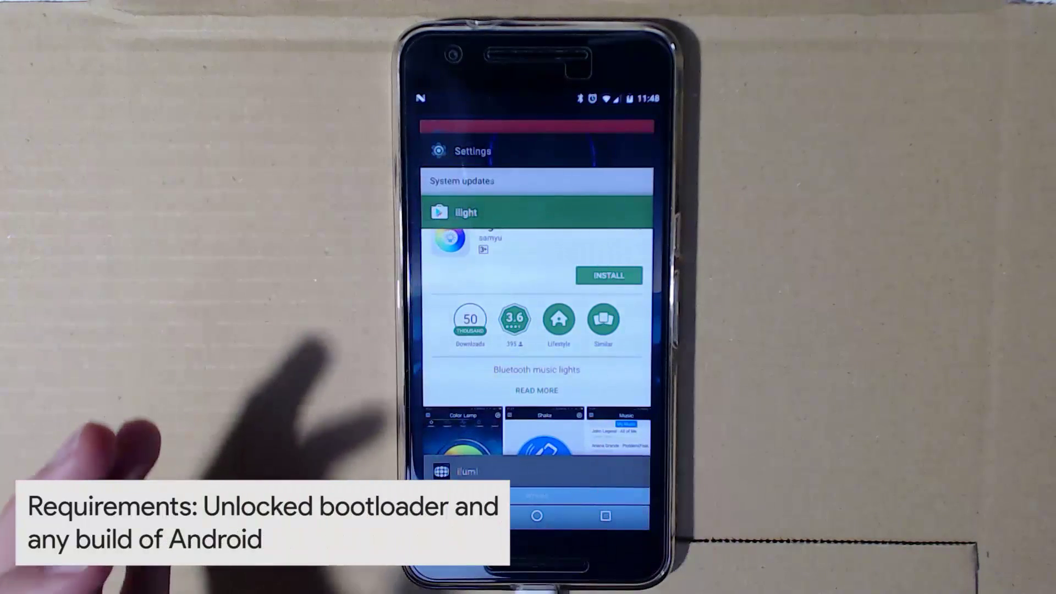
left_click(495, 151)
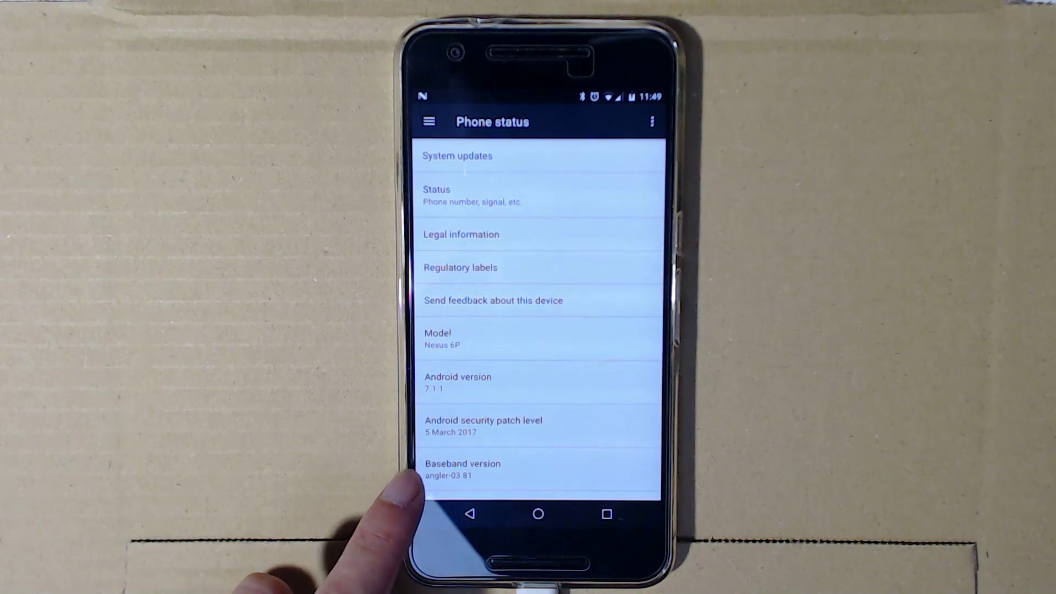
Scroll the About phone list down past baseband version to Kernel version and Build number
scroll(426, 391, "down", 3)
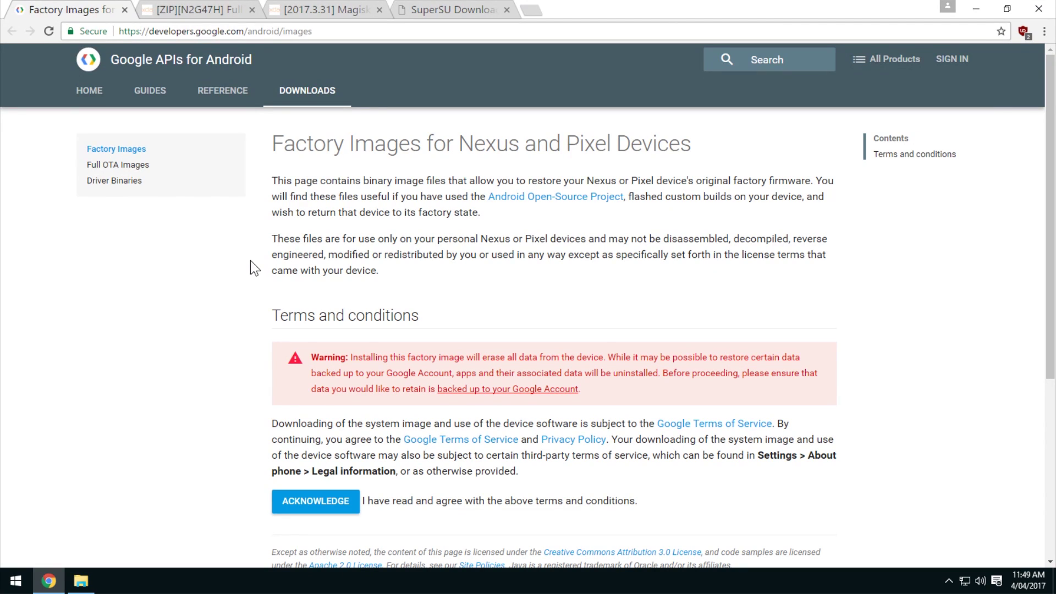
Accept the factory image terms and locate the angler 7.1.2 (N2G47H, Apr 2017) entry
left_click(288, 501)
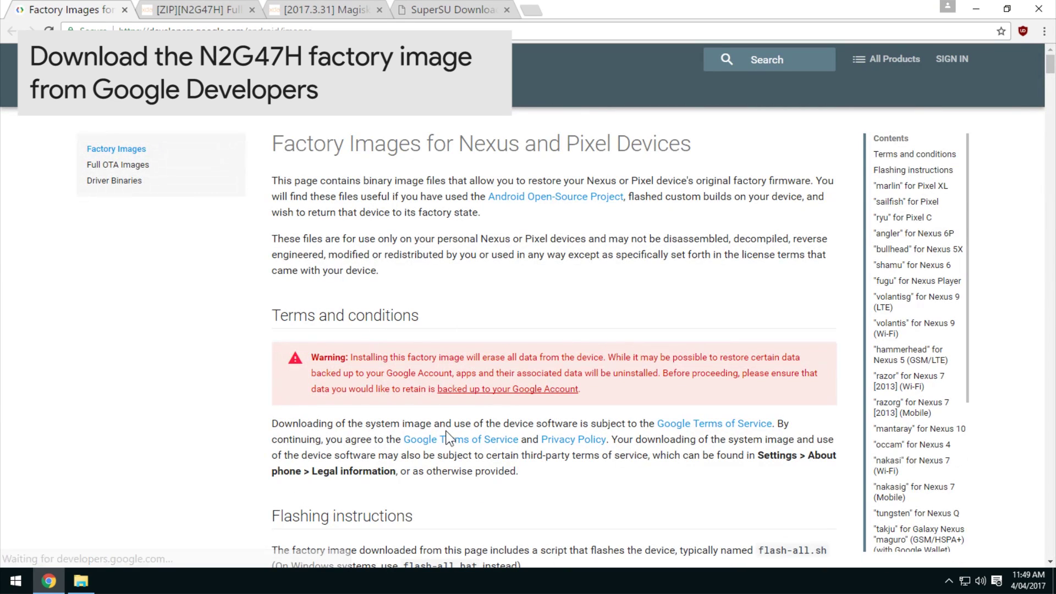
left_click(909, 239)
scroll(405, 321, "down", 7)
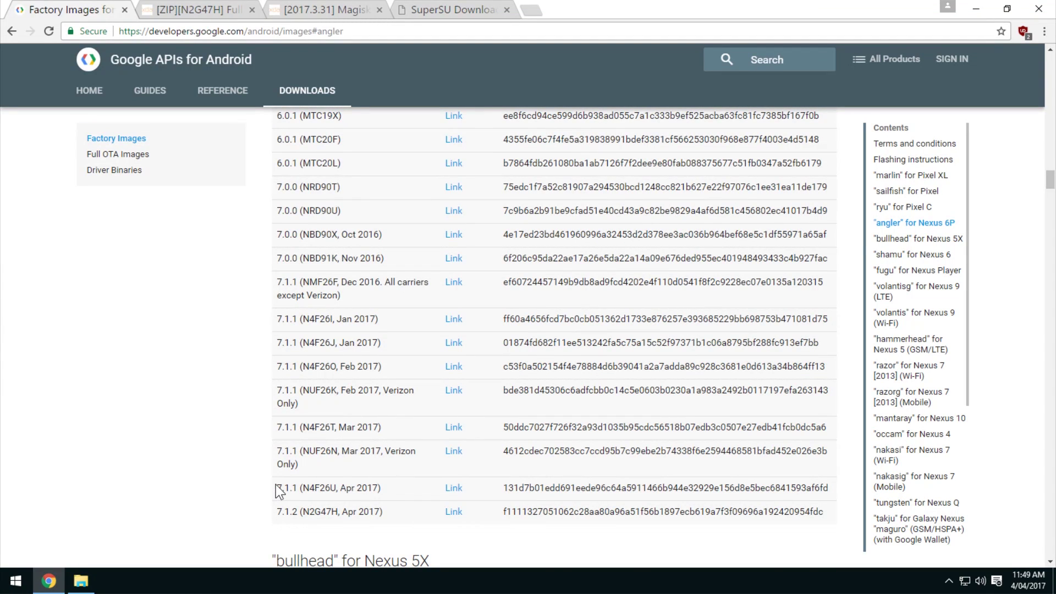
left_click_drag(276, 493, 396, 488)
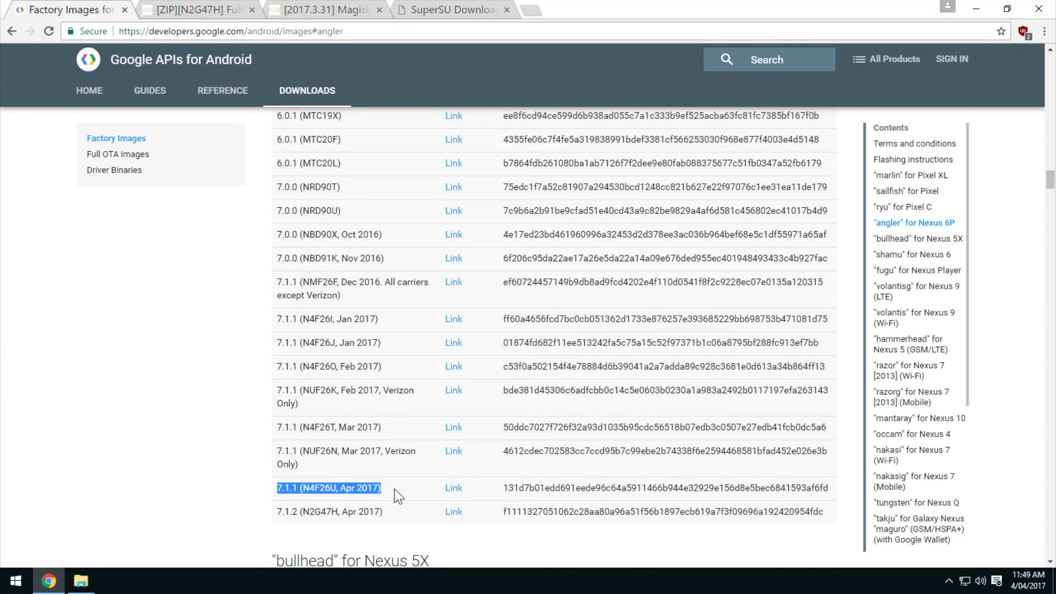
left_click_drag(276, 515, 387, 509)
left_click(383, 513)
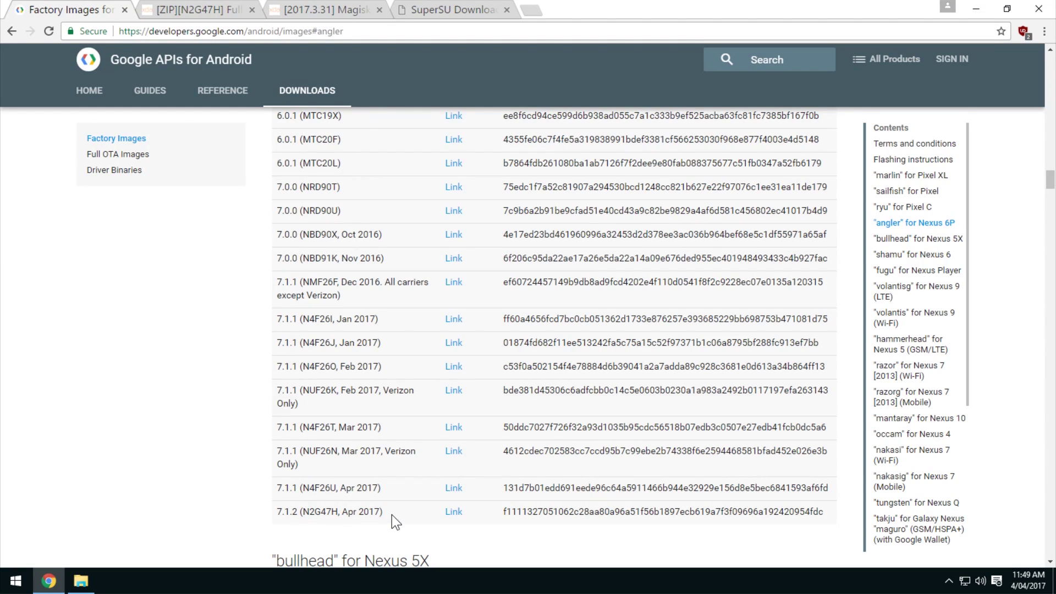
Start the N2G47H image download, cancel the Save As, and go to the Full pixel mod thread
left_click(450, 515)
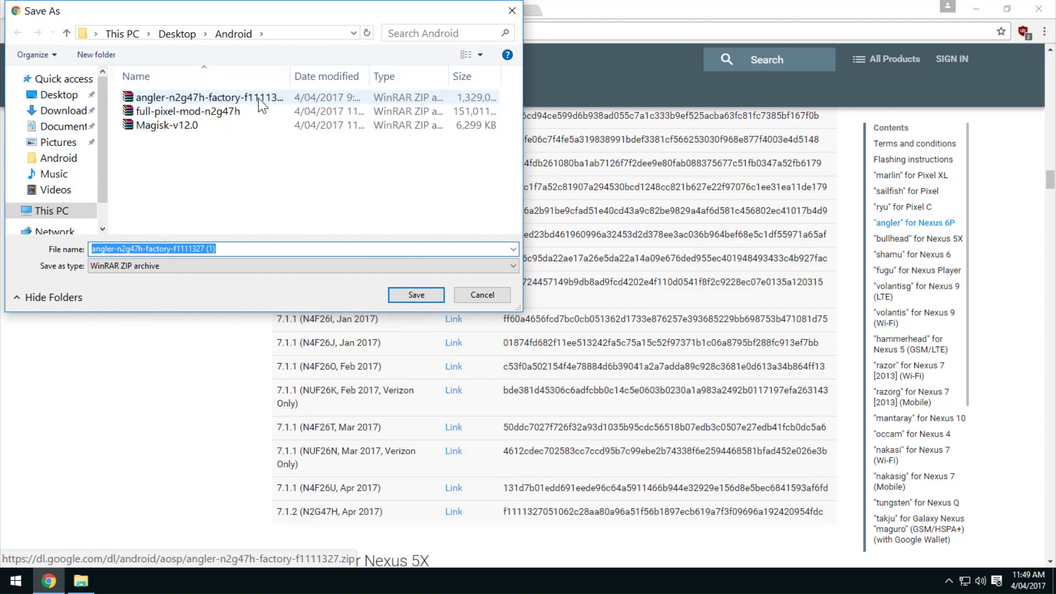
left_click(465, 296)
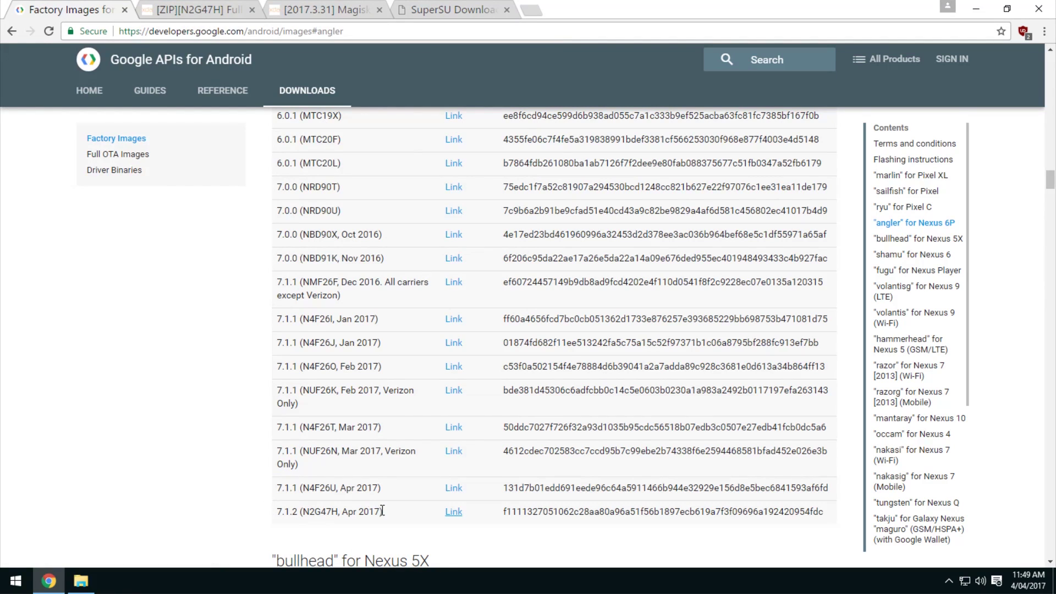
left_click(210, 13)
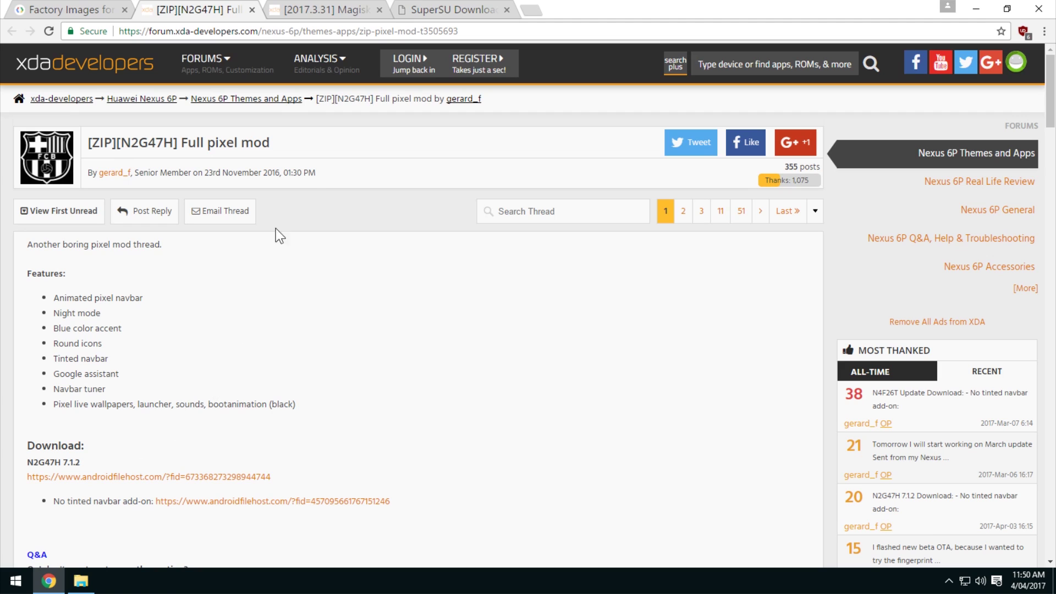
Switch back and forth between the Magisk v12.0 thread and the SuperSU download page
left_click(325, 8)
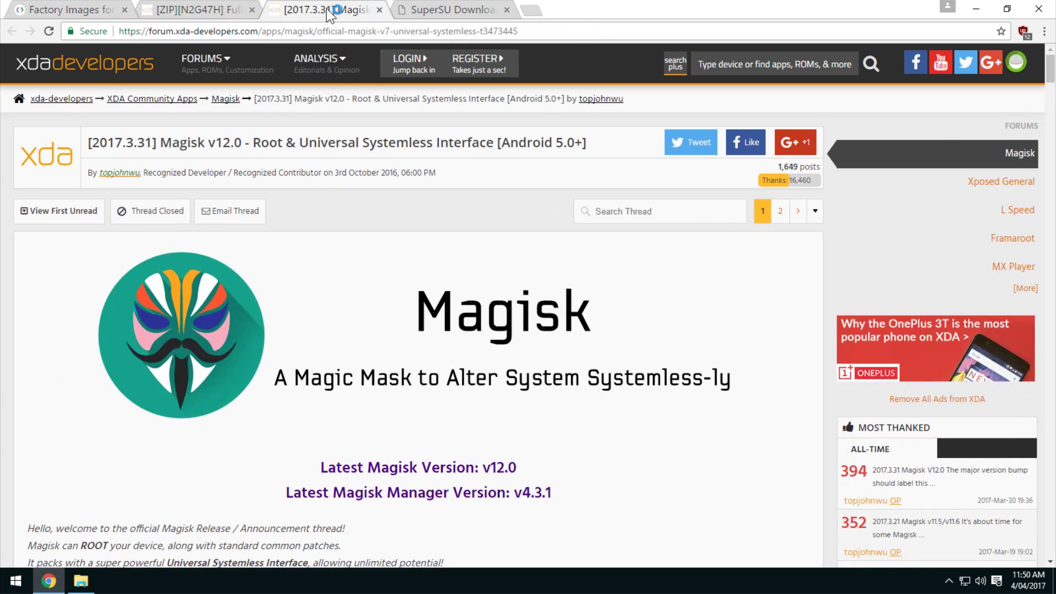
left_click(434, 14)
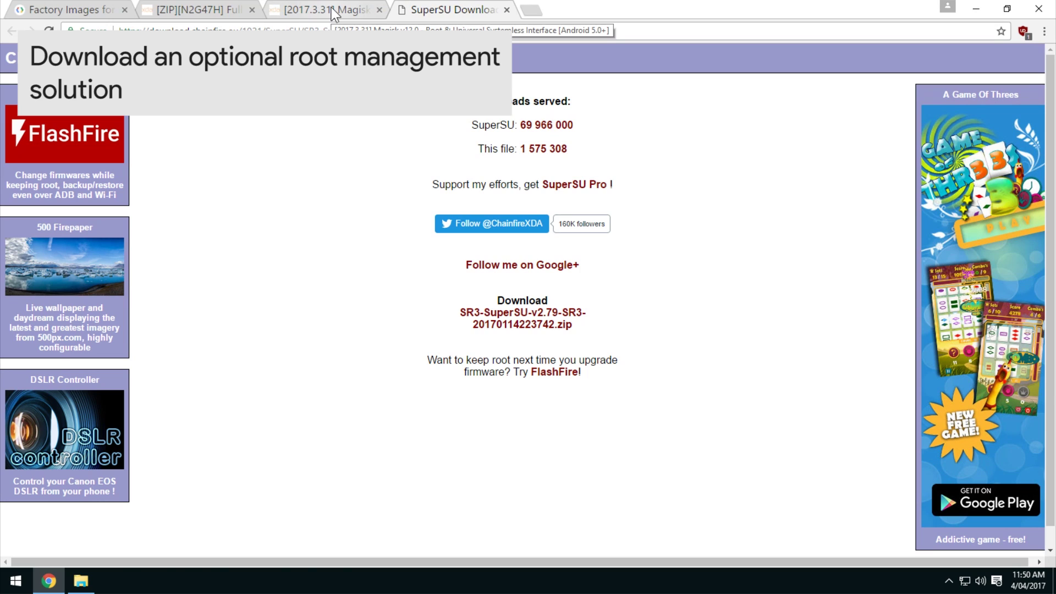
left_click(333, 12)
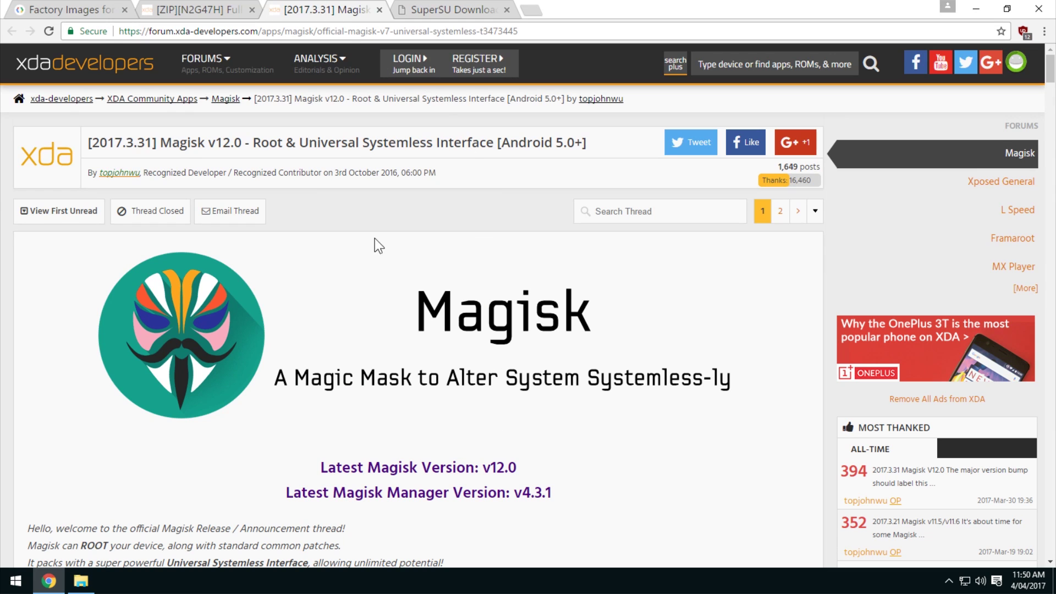
left_click(394, 15)
left_click(336, 17)
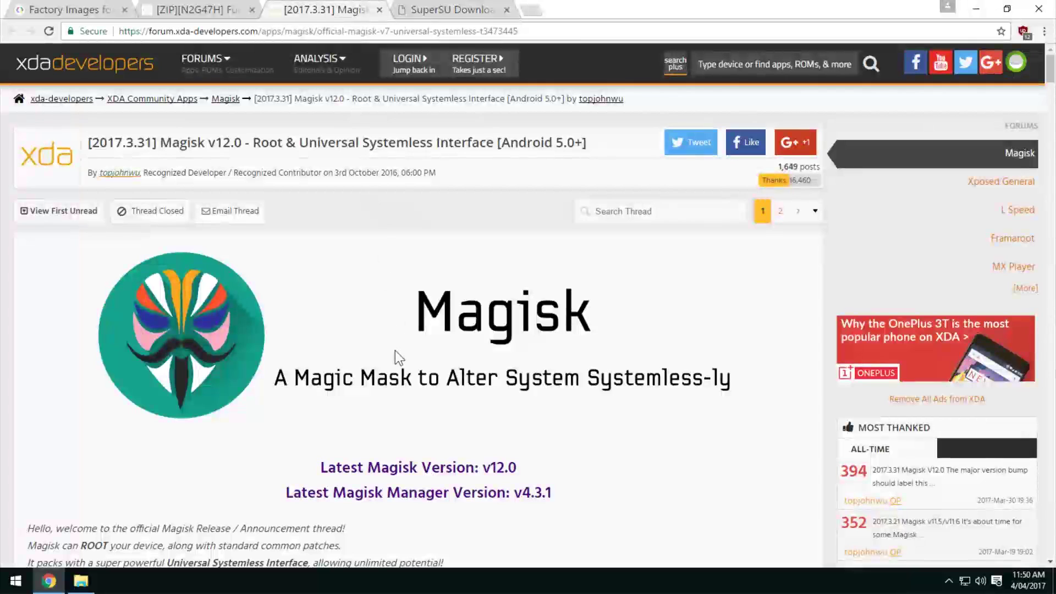
left_click(440, 16)
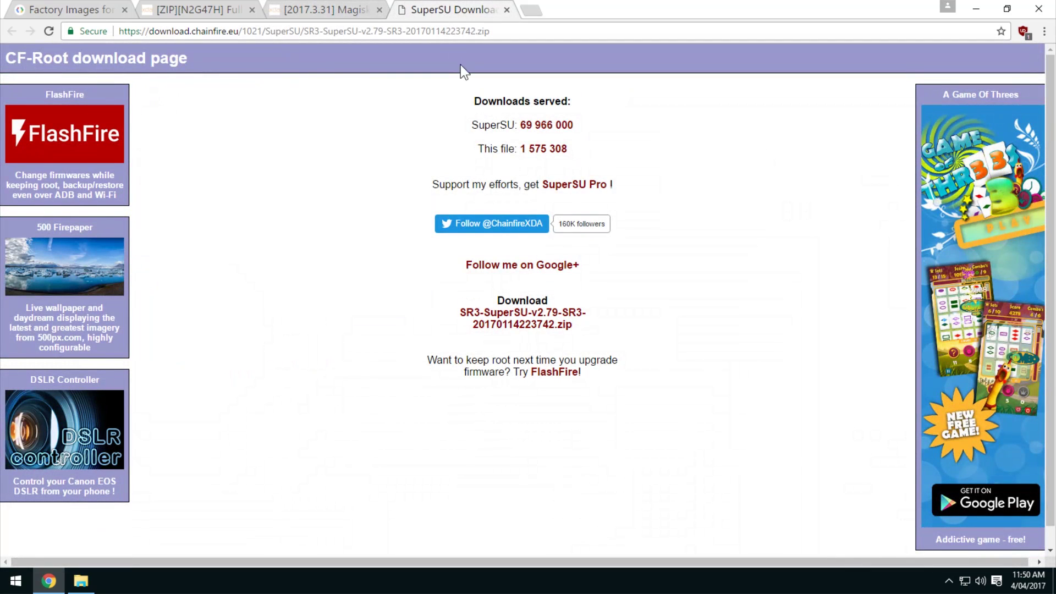
Download the SR3-SuperSU-v2.79 ZIP and return to the Magisk thread
left_click(471, 327)
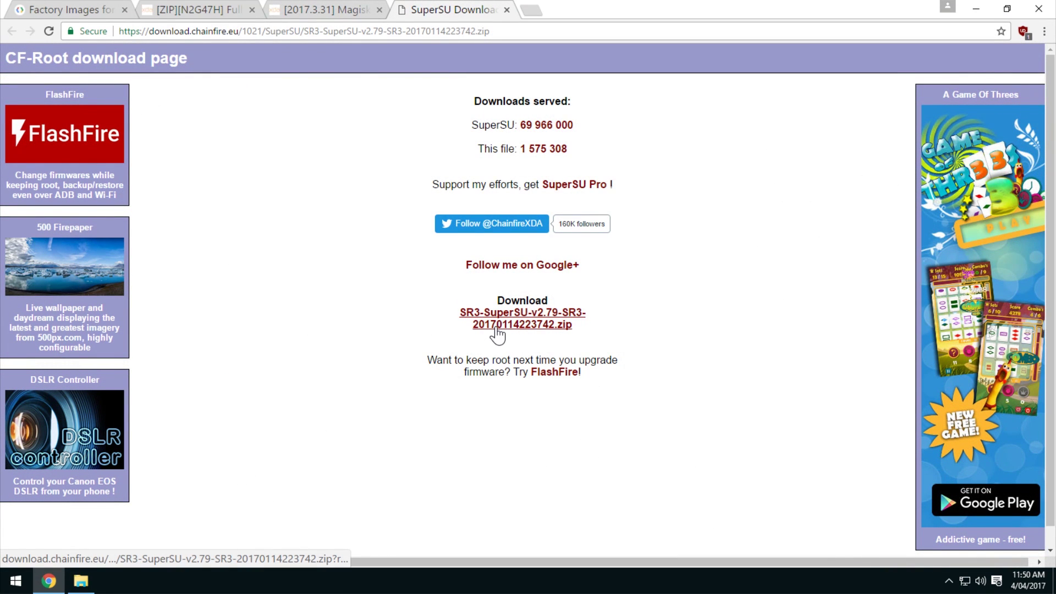
left_click(326, 11)
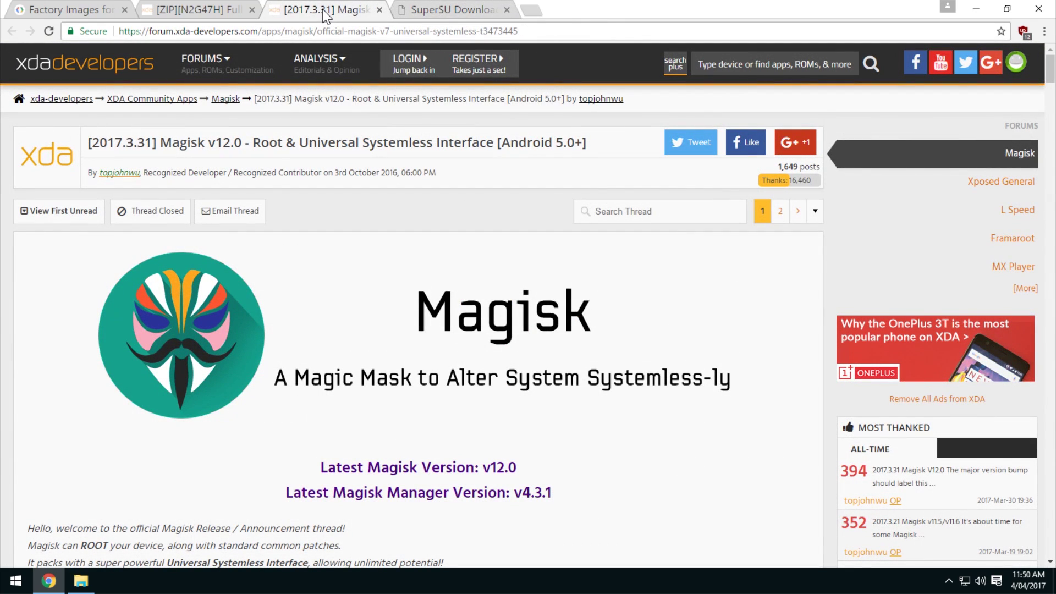
left_click(81, 581)
Check the angler factory, Magisk-v12.0 and full-pixel-mod-n2g47h ZIPs, then minimise Chrome
left_click_drag(431, 243, 336, 169)
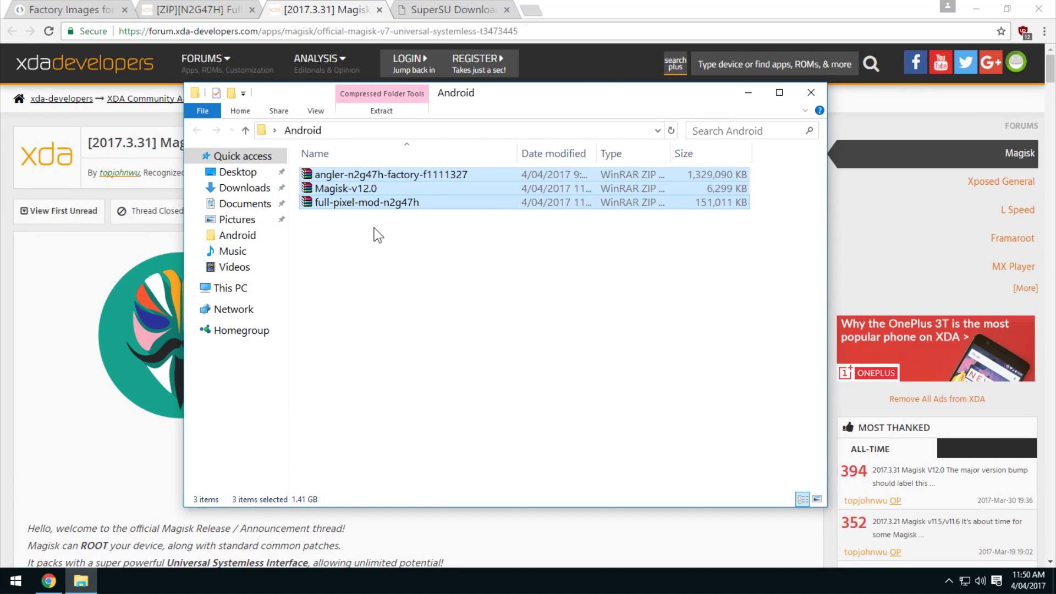
left_click(367, 202)
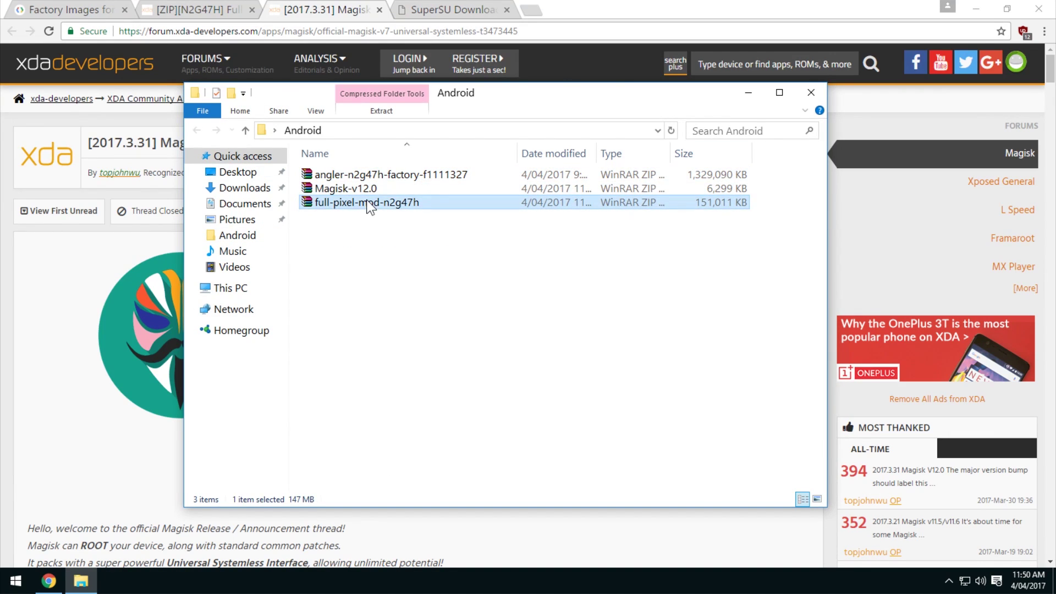
left_click(359, 190)
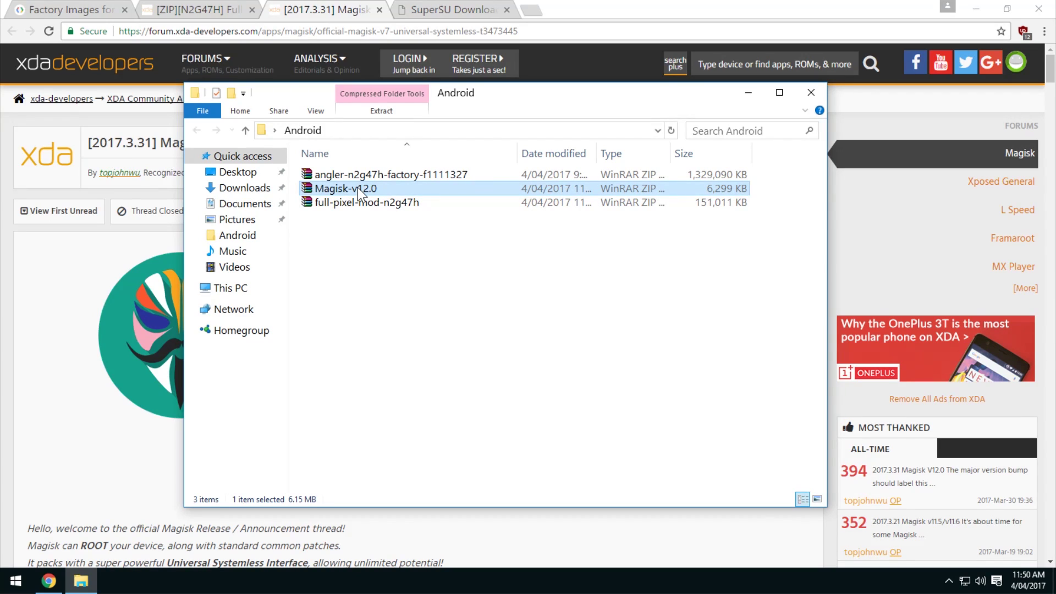
left_click(345, 203)
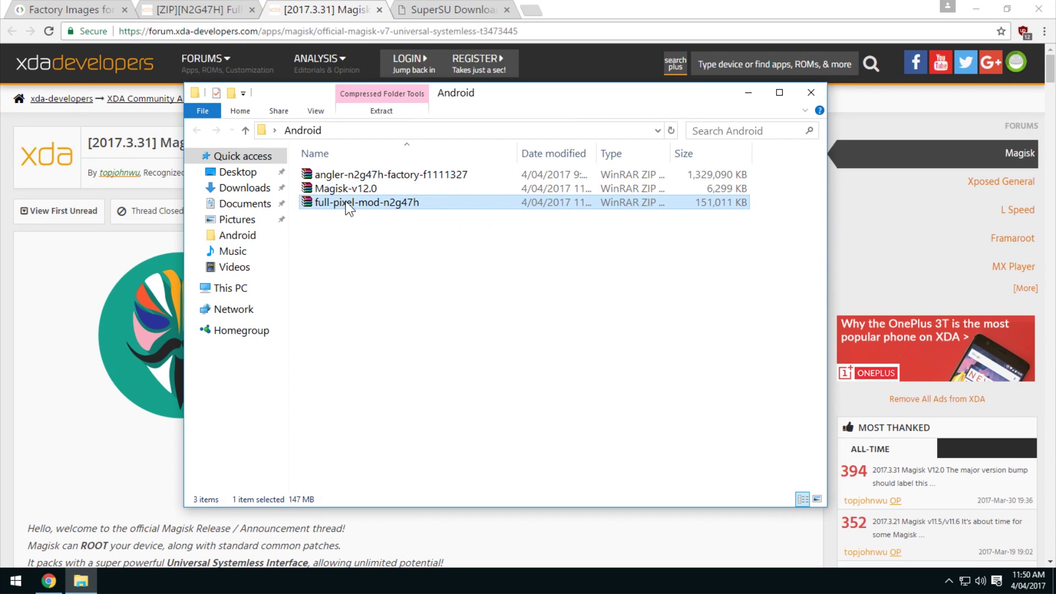
left_click(443, 236)
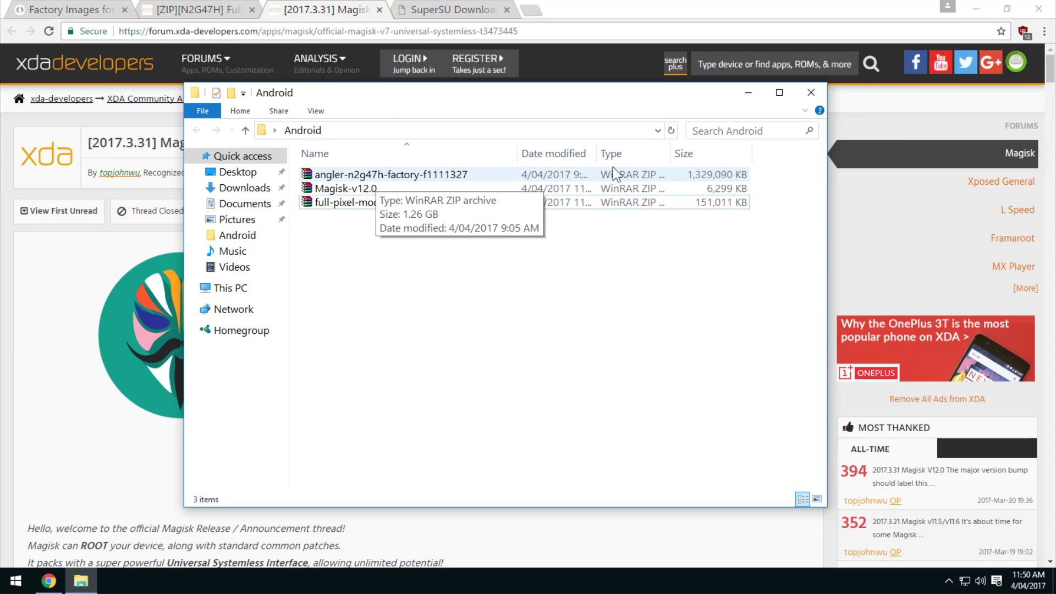
left_click(976, 8)
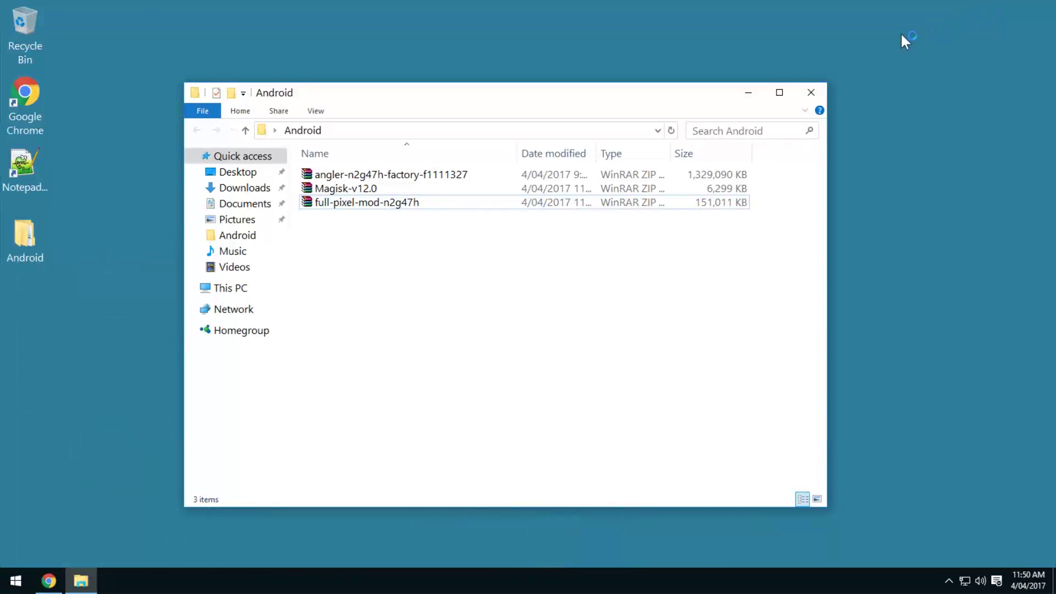
Open the angler-n2g47h folder in the factory archive beside the Android folder window
double_click(375, 176)
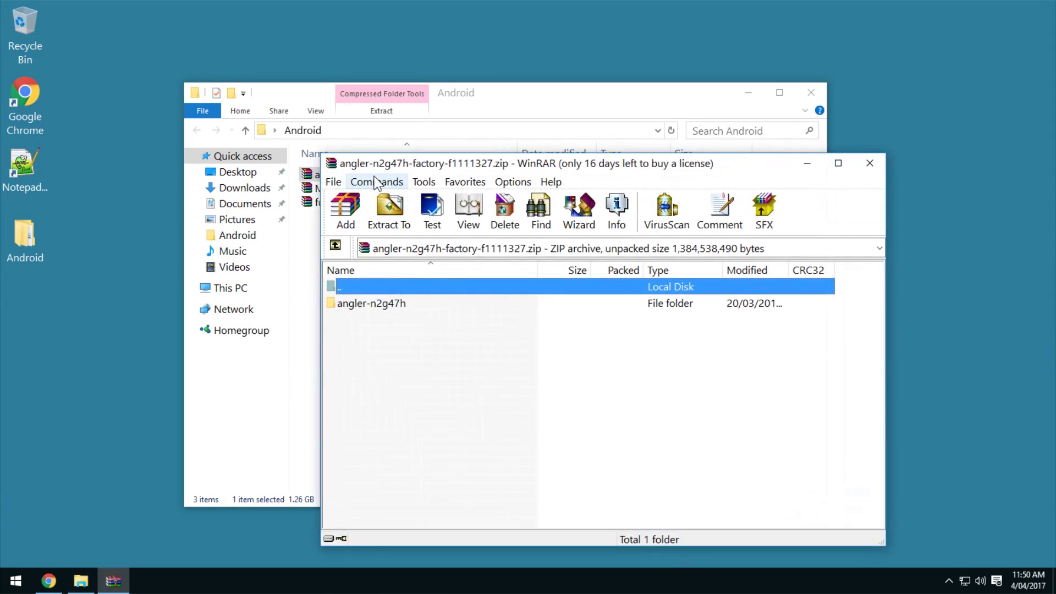
double_click(379, 305)
left_click_drag(449, 167, 372, 58)
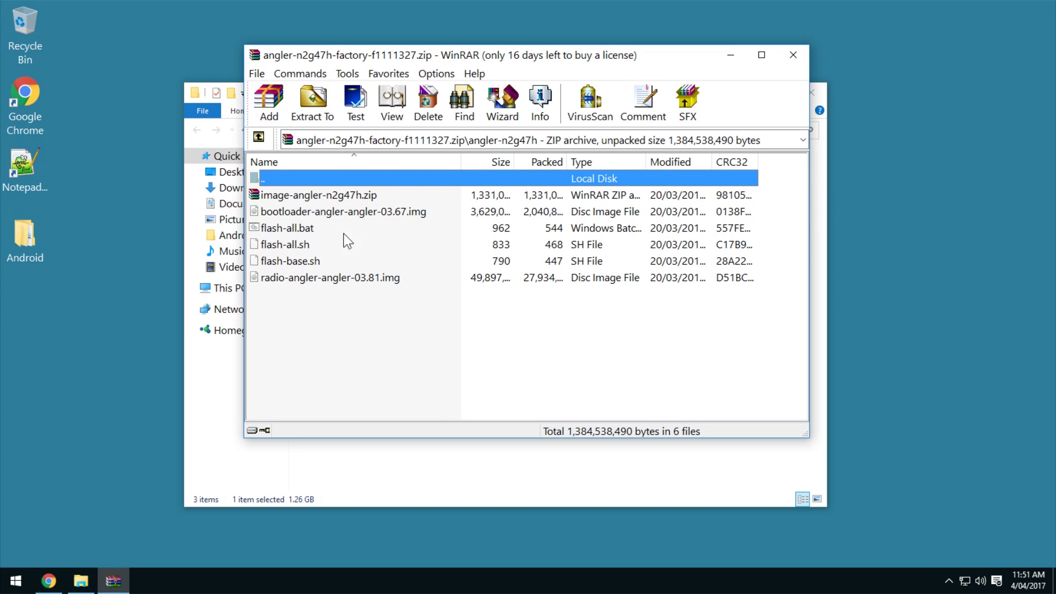
left_click(424, 469)
left_click_drag(377, 94, 204, 128)
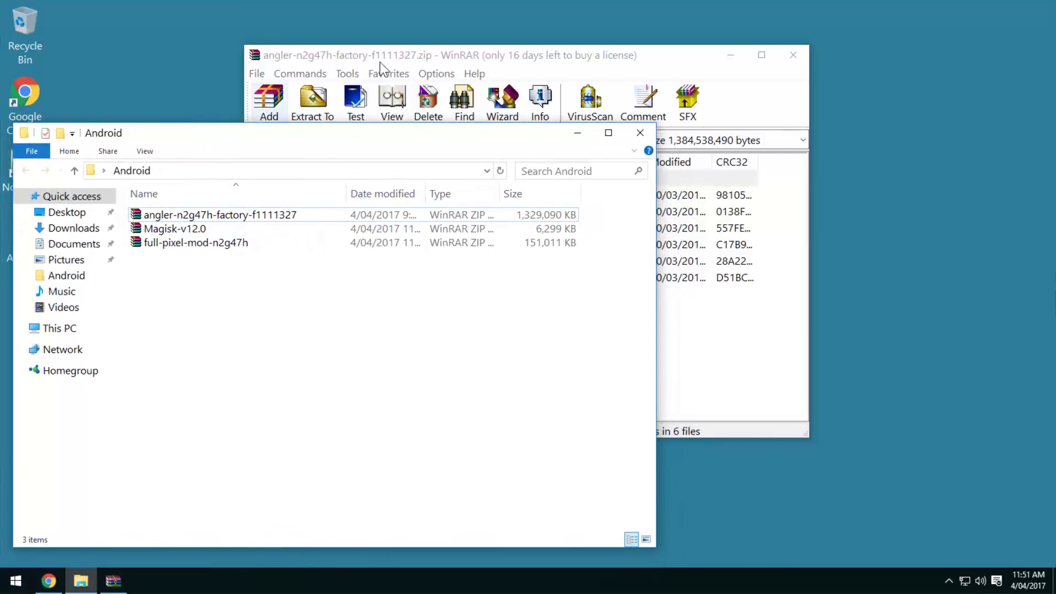
left_click(371, 67)
Extract bootloader-angler-angler-03.67.img and radio-angler-angler-03.81.img into the Android folder
left_click(286, 278)
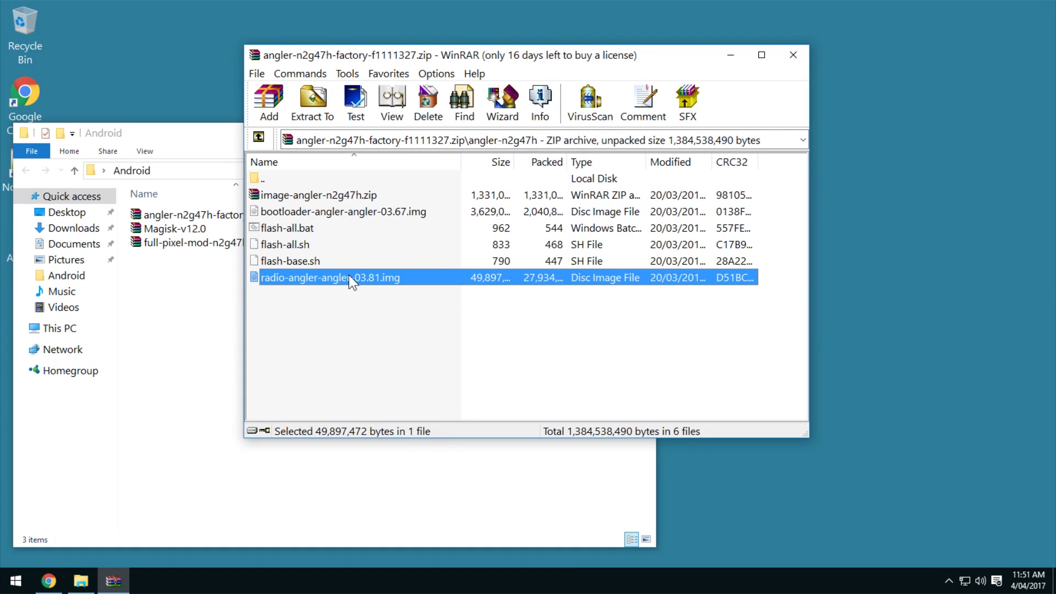
left_click_drag(348, 275, 224, 277)
left_click_drag(223, 276, 301, 280)
left_click(320, 216)
left_click_drag(325, 222, 191, 286)
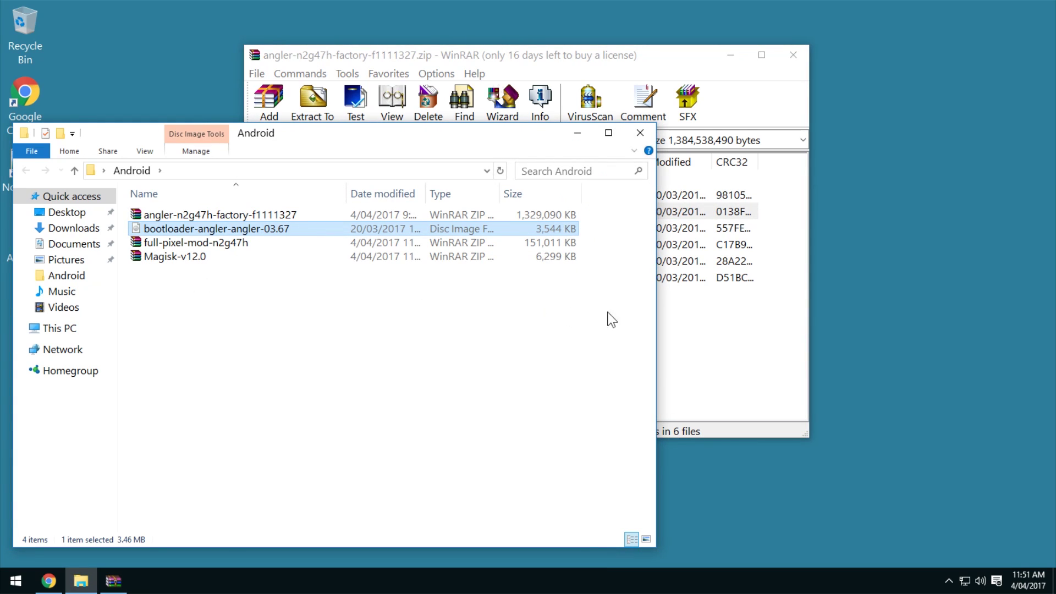
left_click(692, 316)
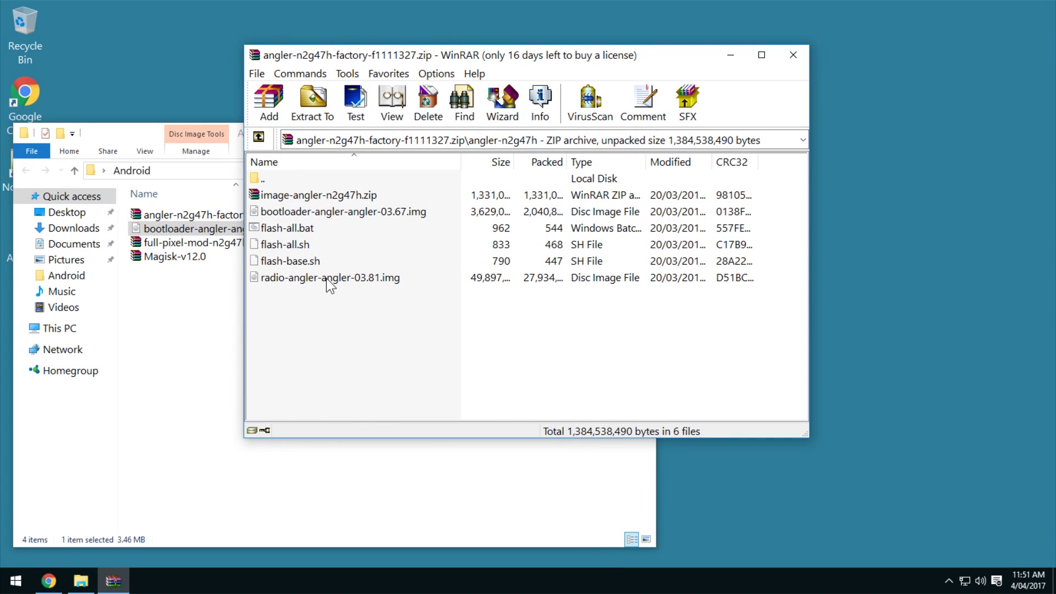
left_click_drag(326, 278, 174, 302)
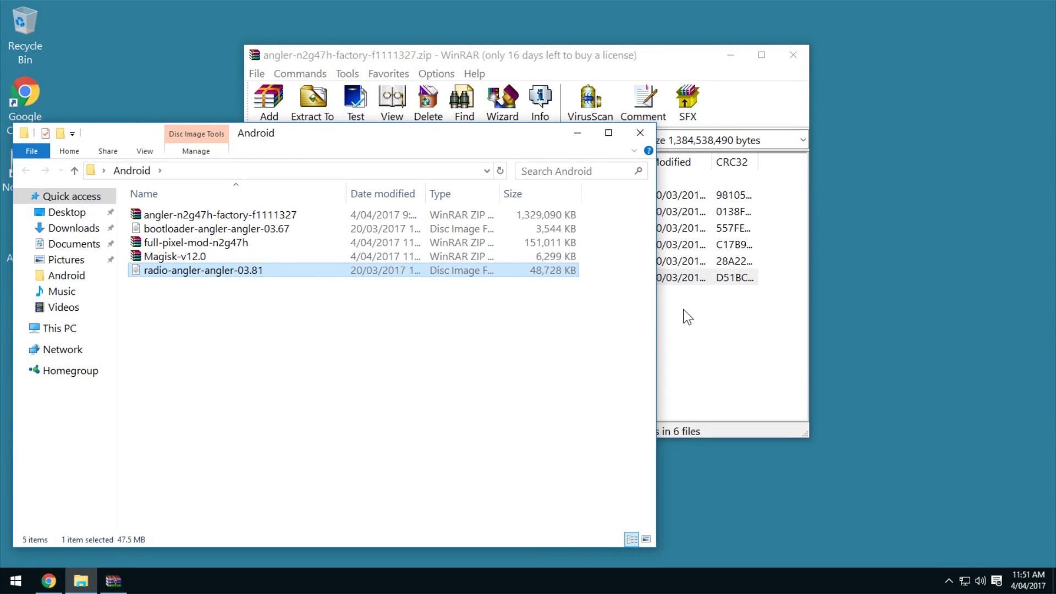
left_click(688, 317)
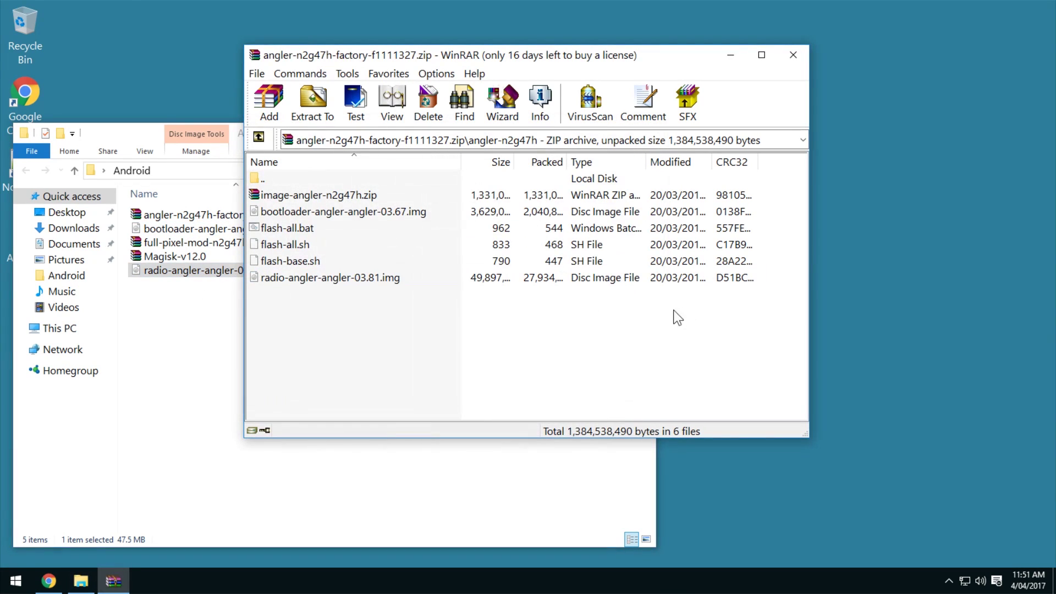
Extract boot.img, system.img and vendor.img from image-angler-n2g47h.zip into Android, then close it
double_click(337, 198)
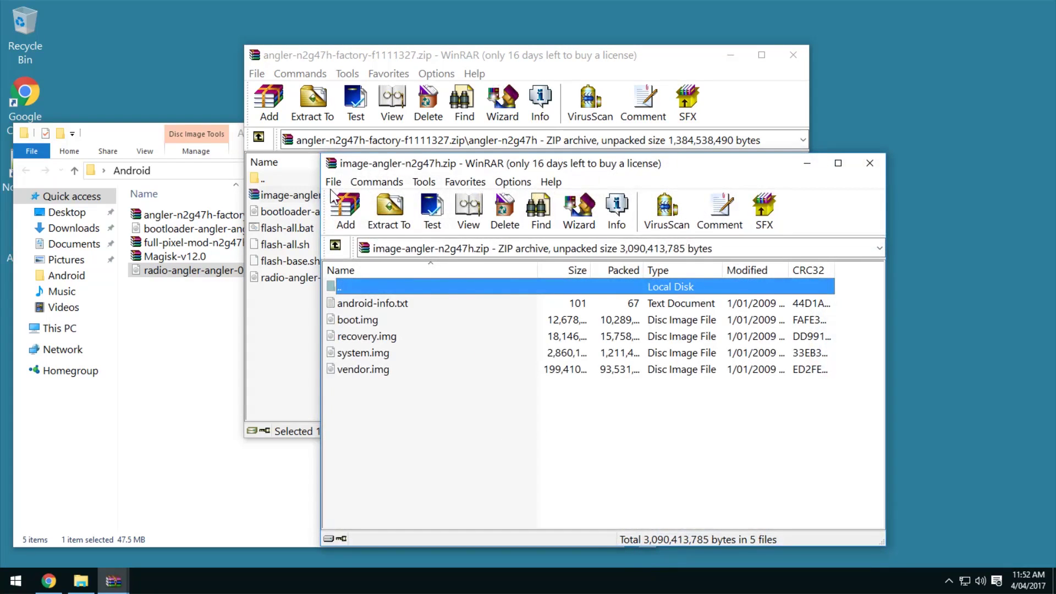
left_click_drag(418, 163, 405, 78)
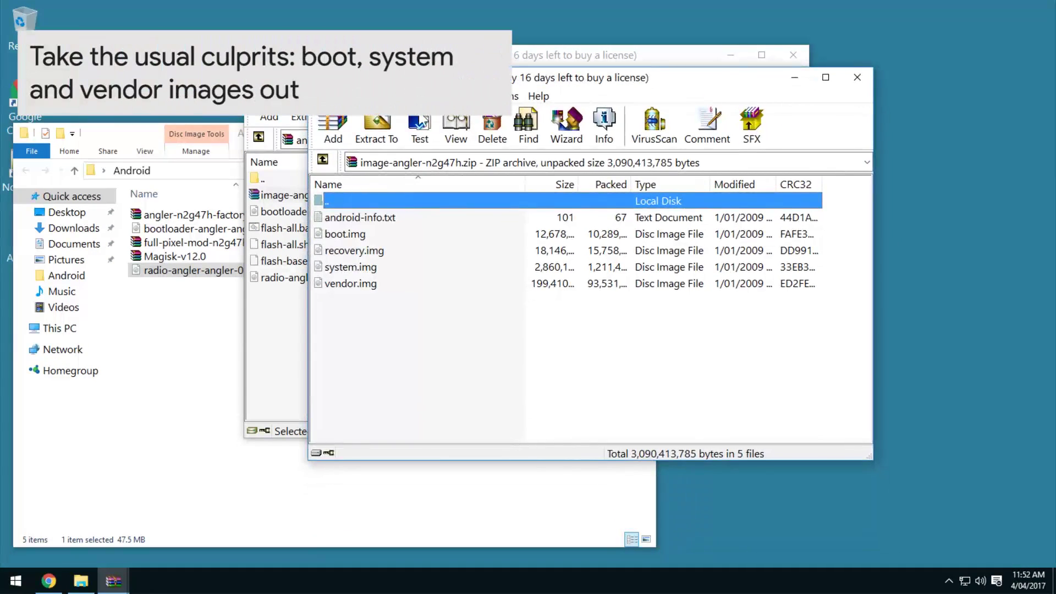
left_click(355, 235)
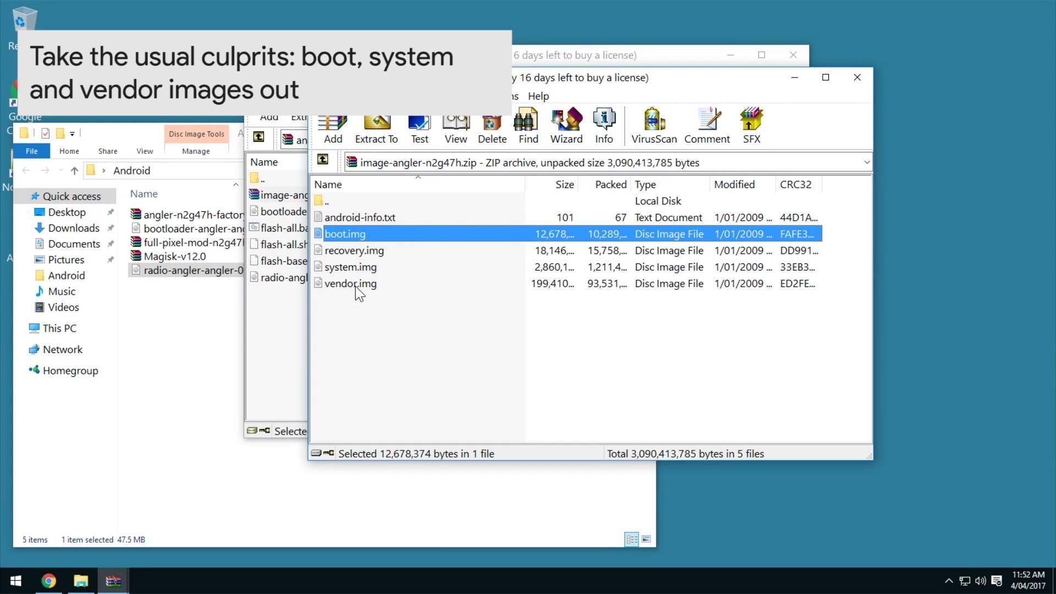
left_click(358, 269, "ctrl")
left_click(364, 284, "ctrl")
left_click_drag(345, 268, 170, 305)
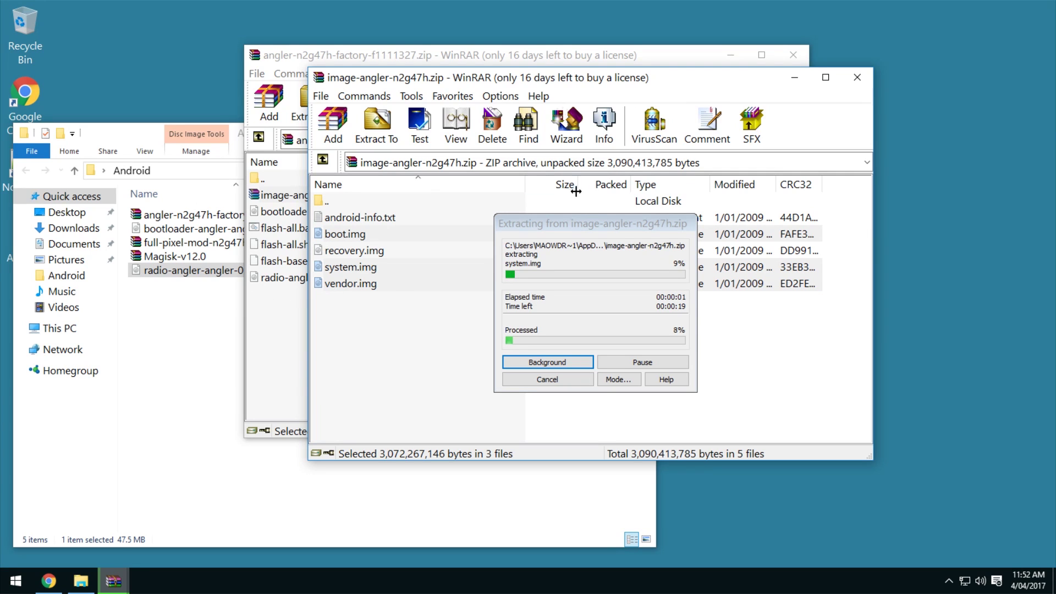
left_click_drag(566, 229, 697, 142)
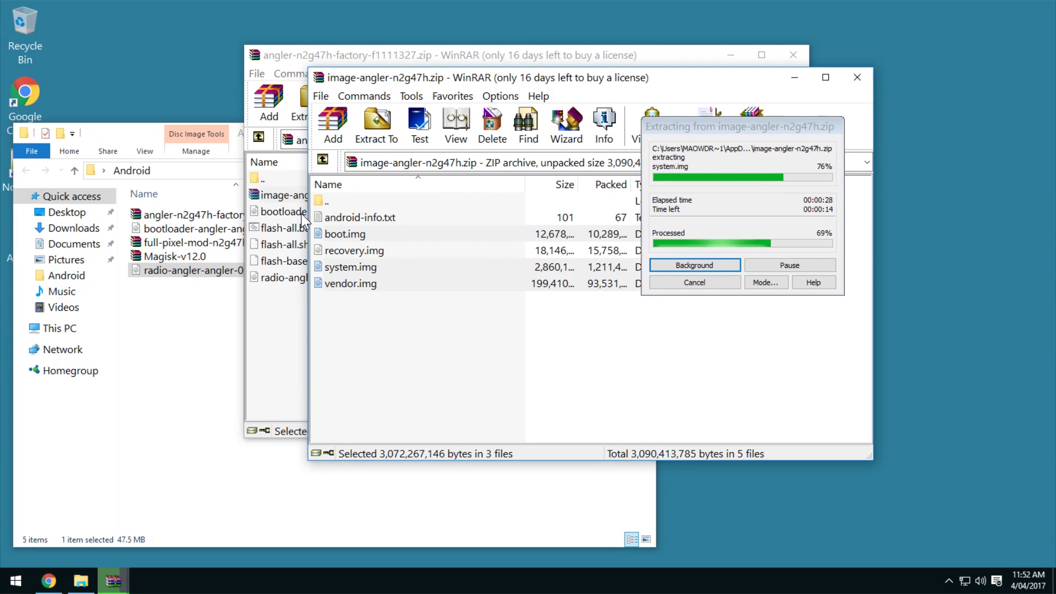
left_click_drag(691, 81, 419, 133)
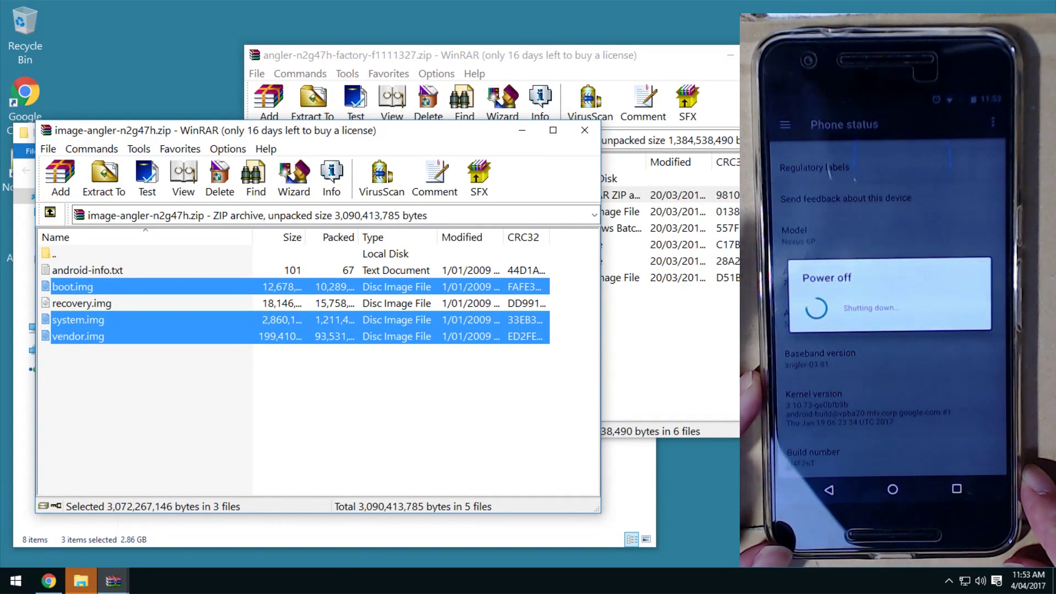
left_click(585, 130)
Close the factory archive and clear the selection in the 8-item Android folder
left_click_drag(599, 55, 420, 109)
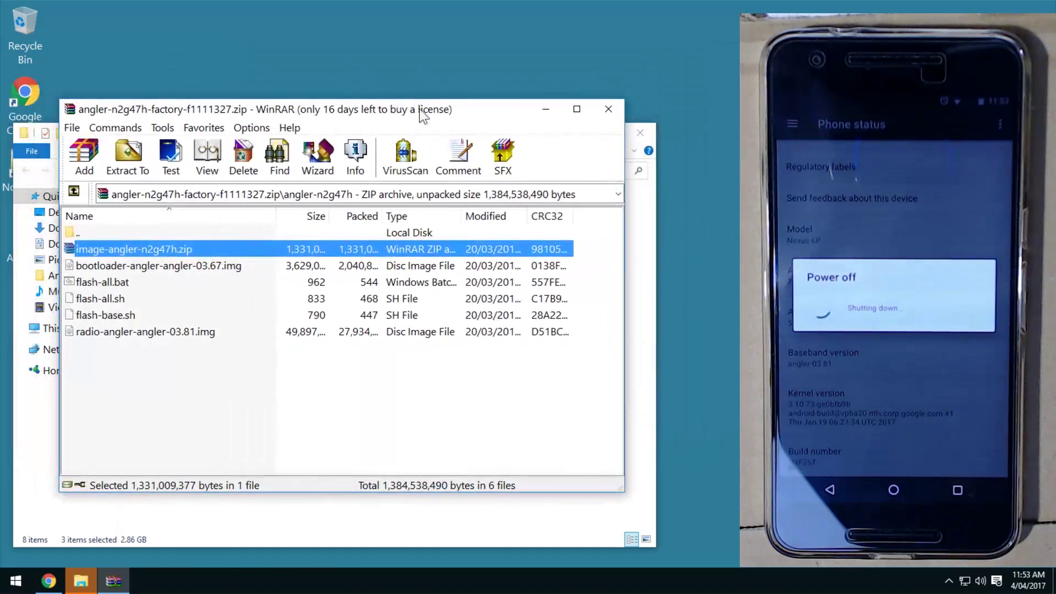
left_click(609, 107)
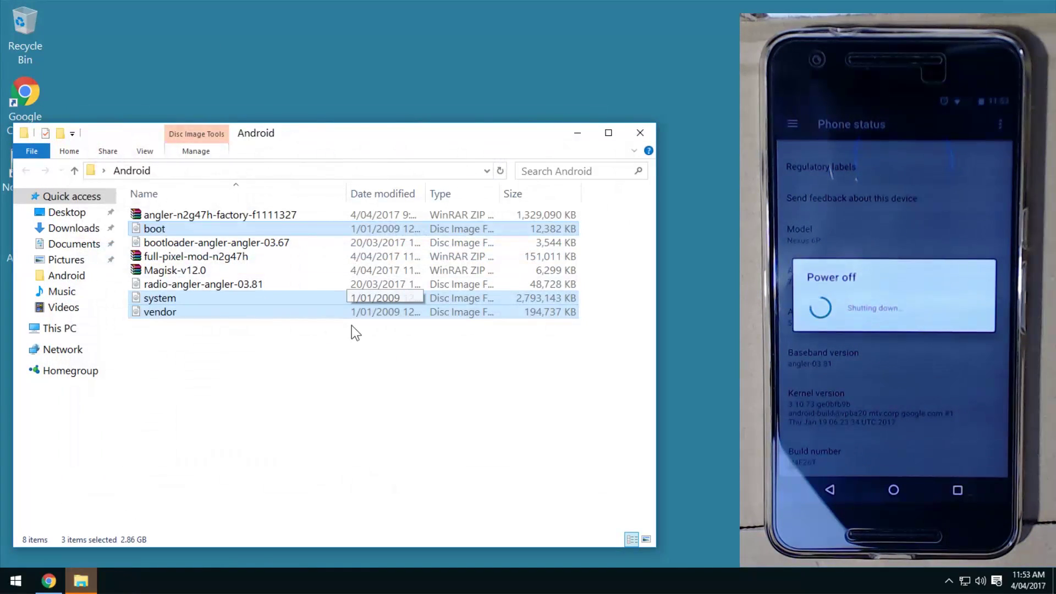
left_click(341, 330)
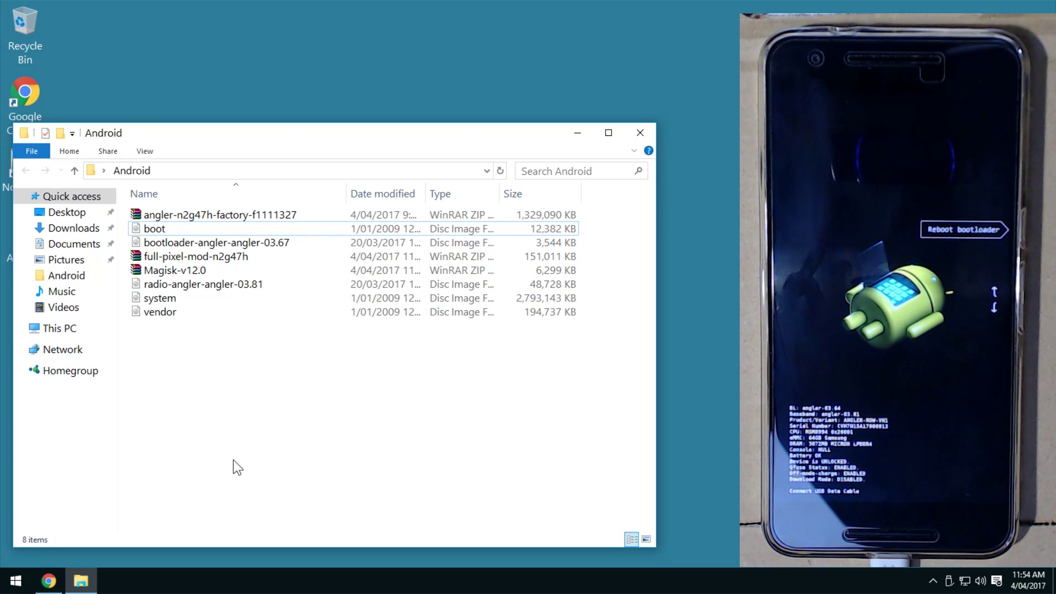
Launch Command Prompt by searching 'cmd' from the Start menu
key("super")
type("cmd")
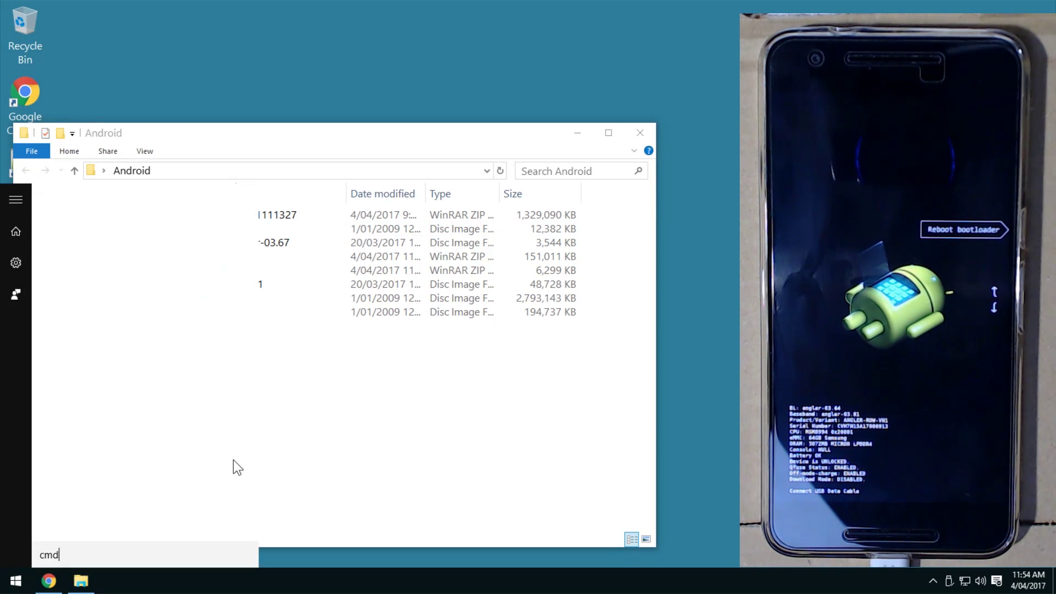
key("Return")
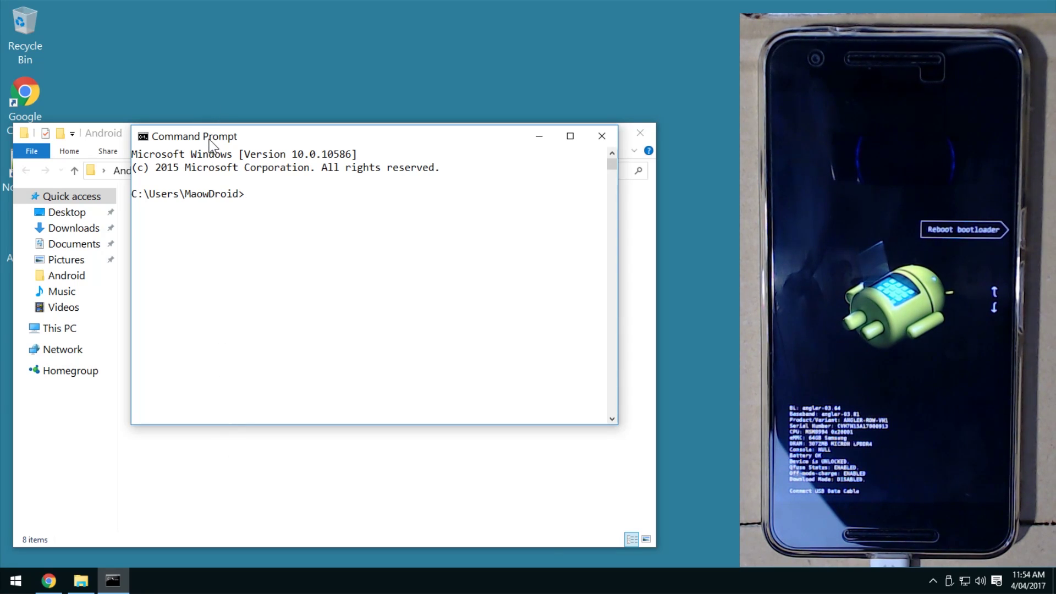
left_click_drag(209, 141, 114, 238)
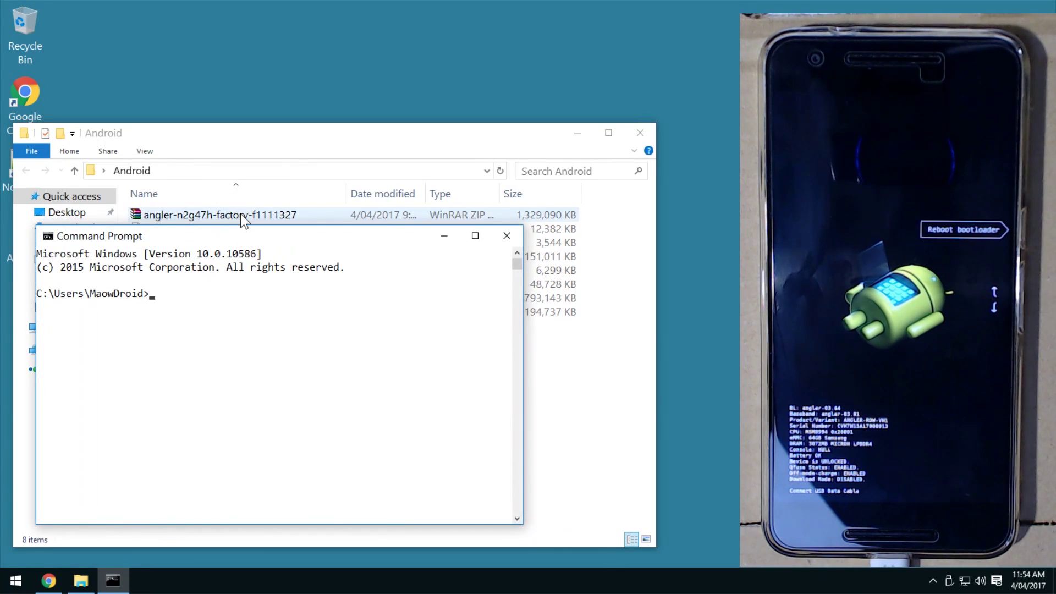
Run 'fastboot devices' to confirm the phone is listed in bootloader mode
type("fastboot devices")
key("Return")
left_click_drag(149, 132, 145, 23)
left_click(201, 470)
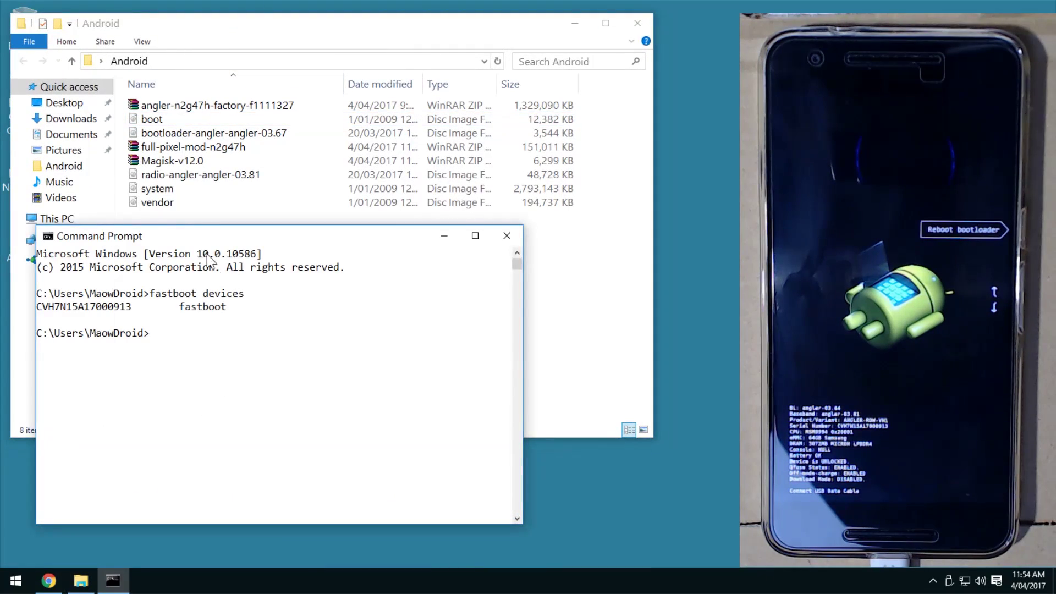
left_click_drag(193, 236, 192, 258)
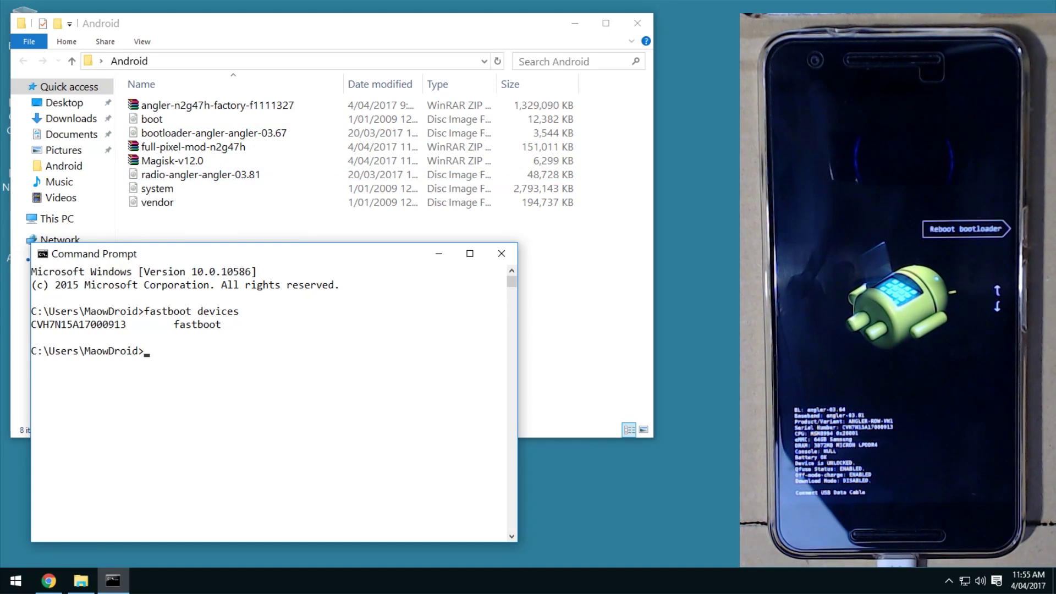
Flash bootloader-angler-angler-03.67.img with 'fastboot flash bootloader' followed by the image's path
left_click(201, 373)
left_click(197, 356)
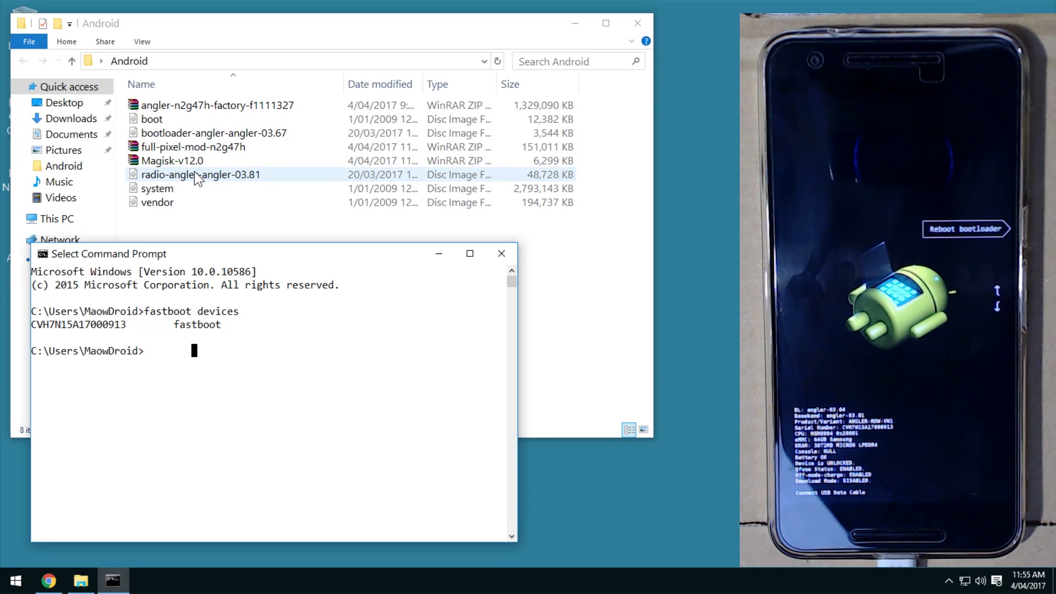
left_click(224, 352)
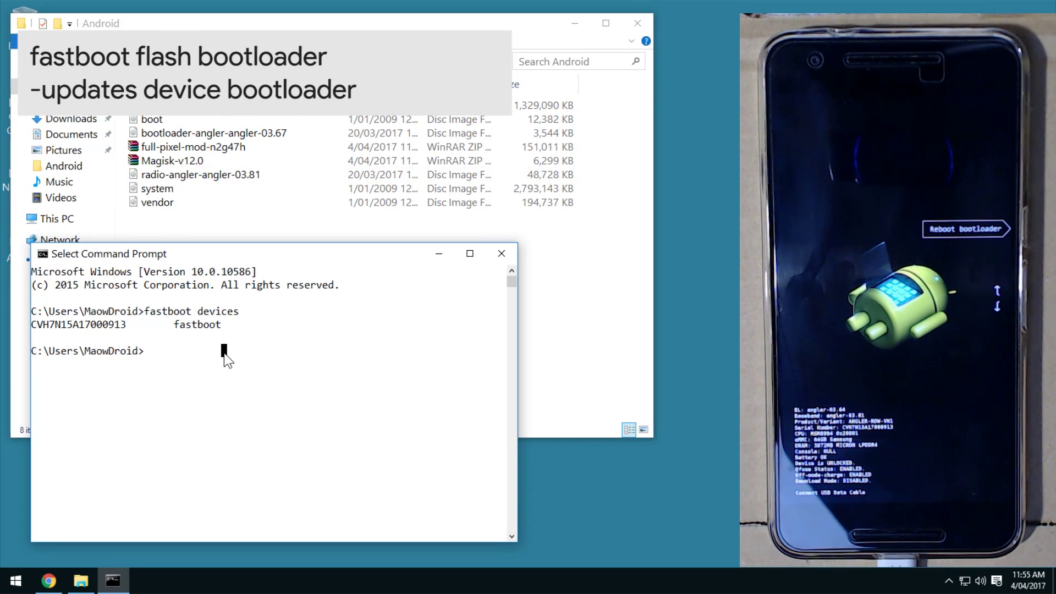
type("fastboot flash bootloader")
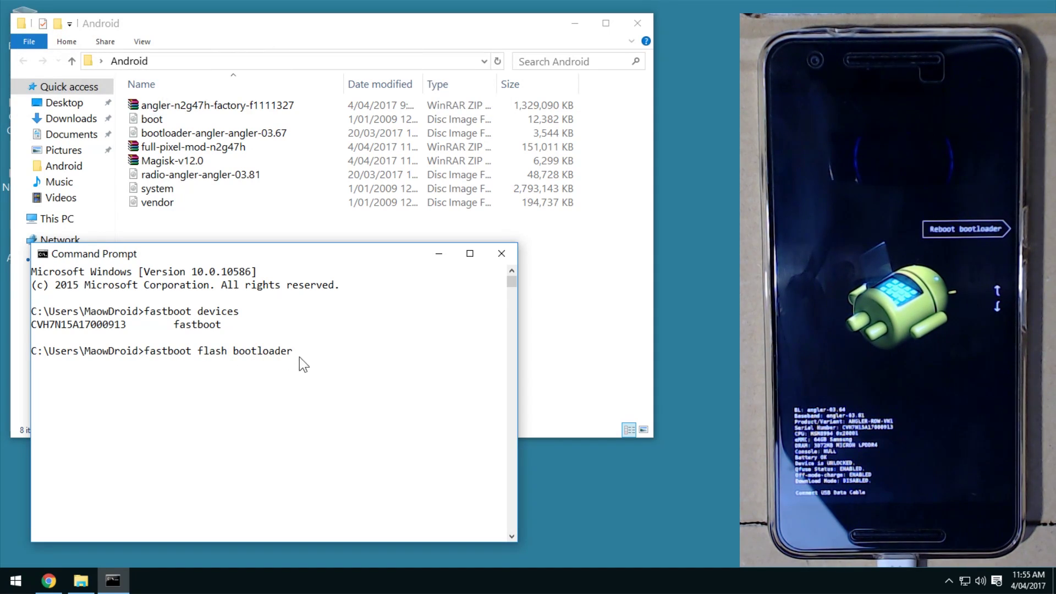
left_click_drag(173, 133, 374, 362)
key("Return")
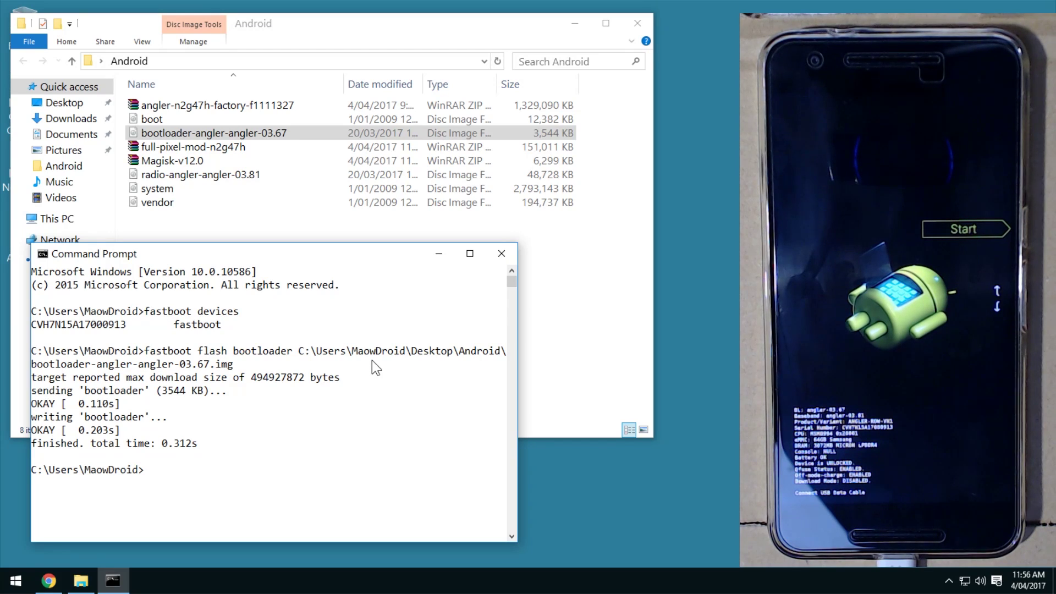
type("fast")
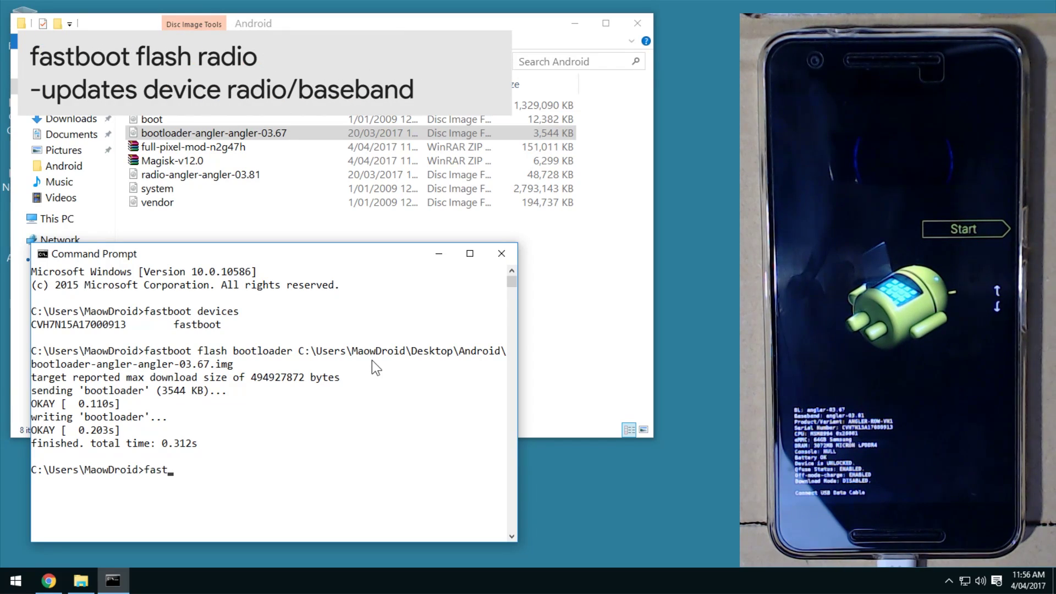
type("boot flash radio")
Flash the radio image, then flash boot.img to the boot partition with fastboot
left_click_drag(203, 176, 288, 453)
key("Return")
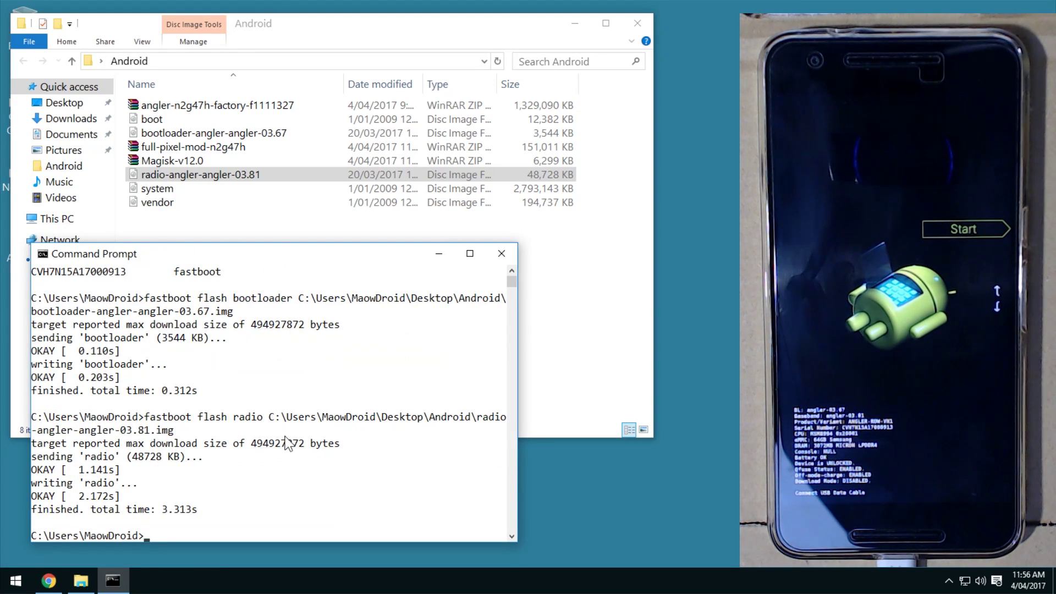
type("fastboot flash boot")
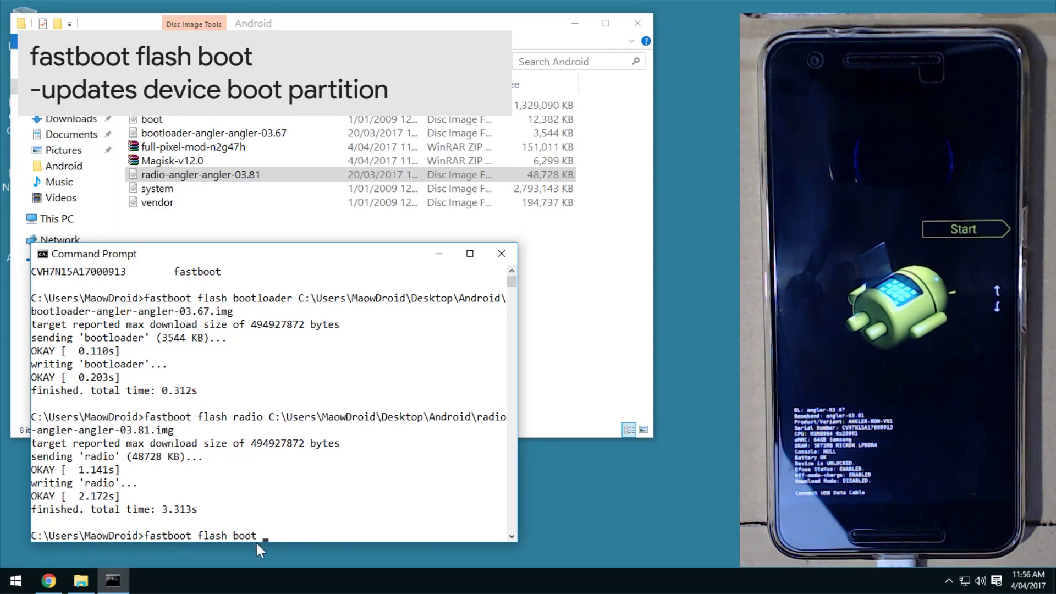
left_click_drag(153, 121, 329, 513)
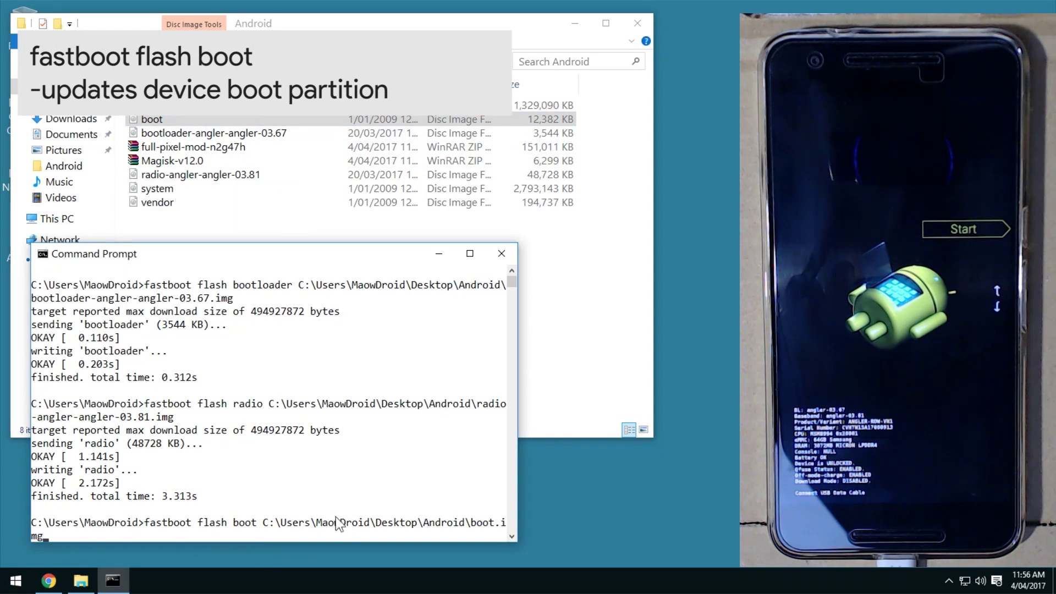
key("Return")
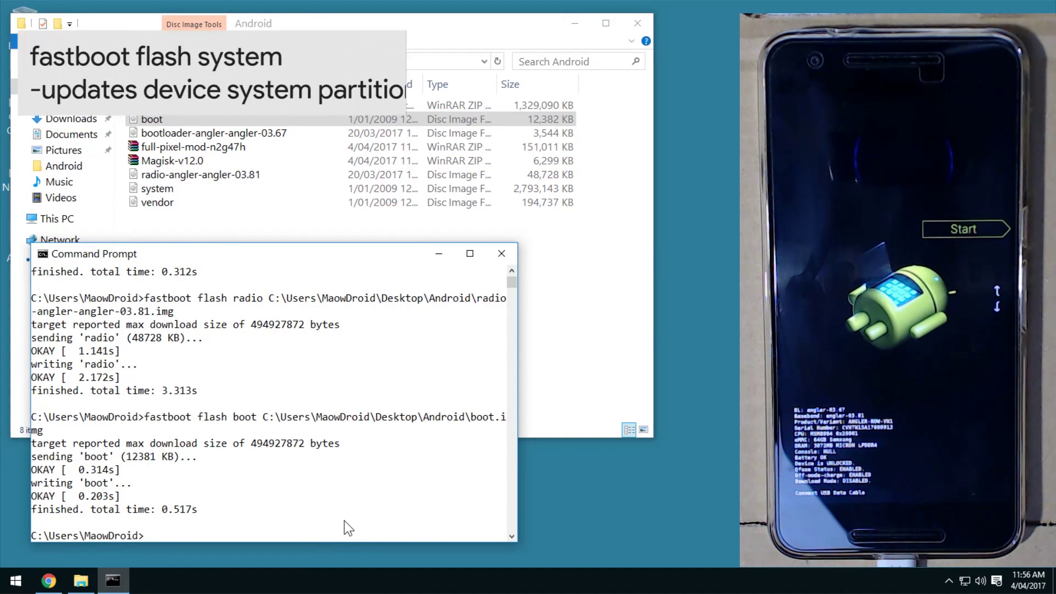
Flash system.img to the system partition, finishing in 104.318 s
type("fastbot")
key("BackSpace")
key("BackSpace")
key("BackSpace")
type("boot flash ")
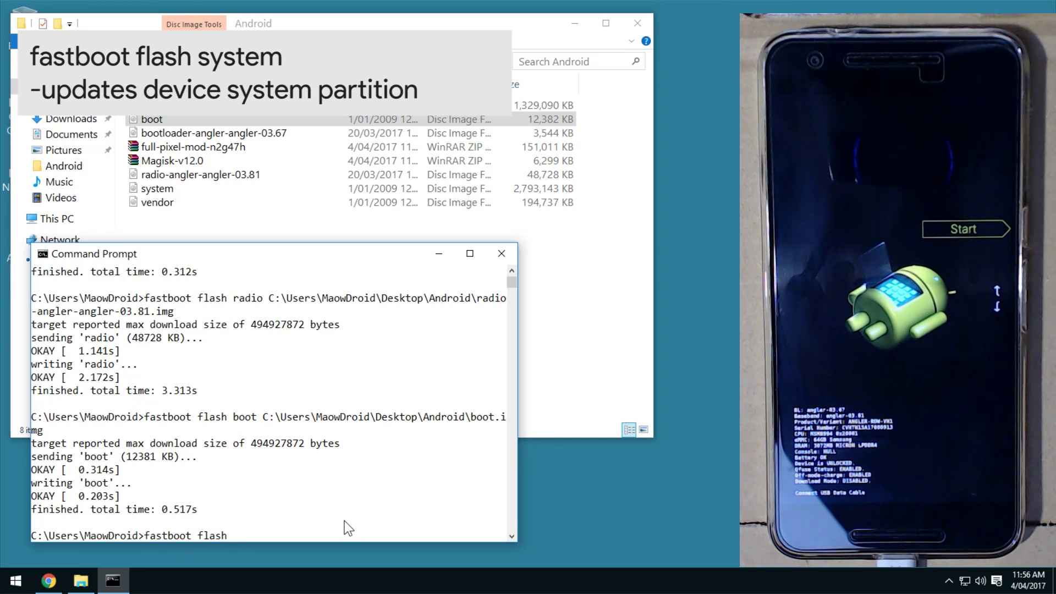
type("system")
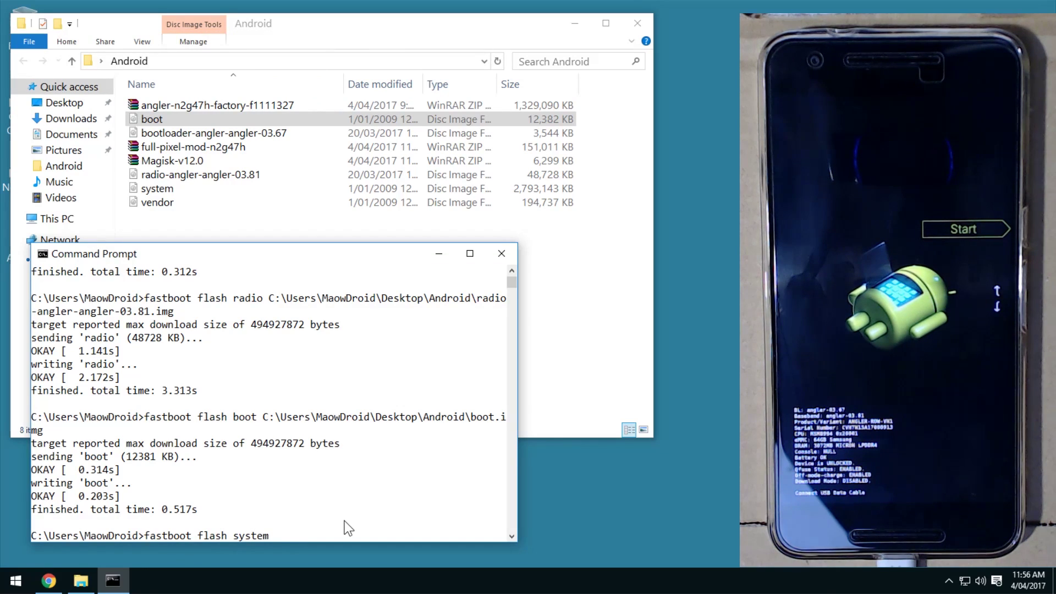
left_click_drag(157, 189, 250, 496)
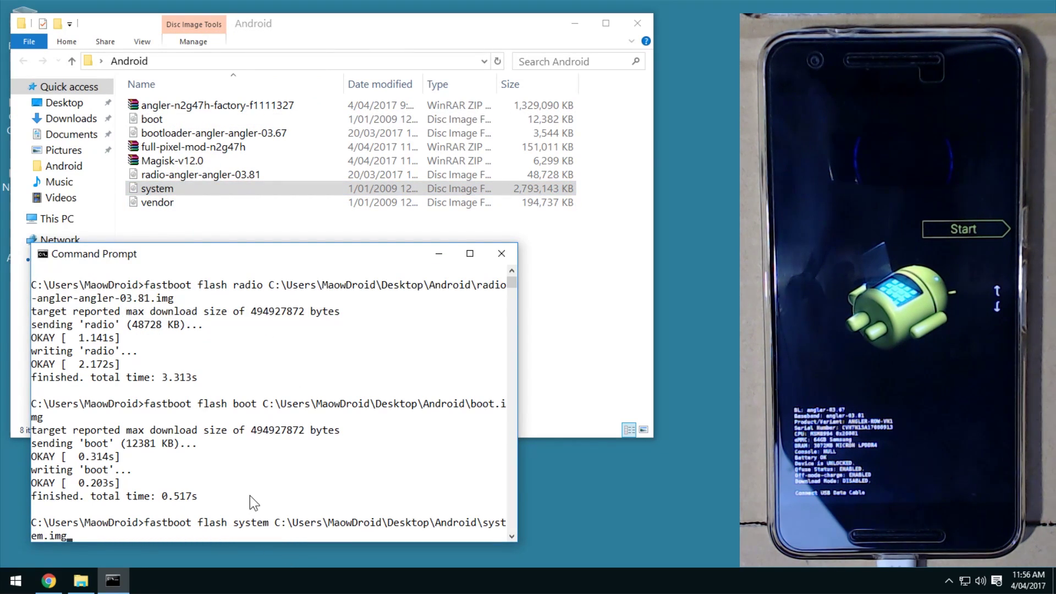
key("Return")
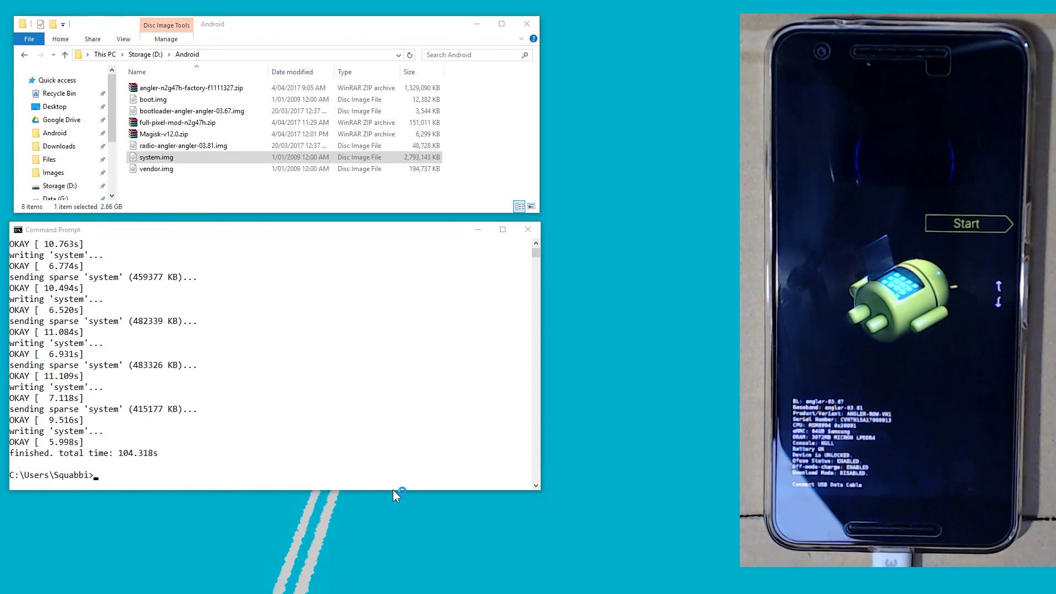
Run 'fastboot flash vendor' with vendor.img, completing in 7.414 s
left_click(329, 435)
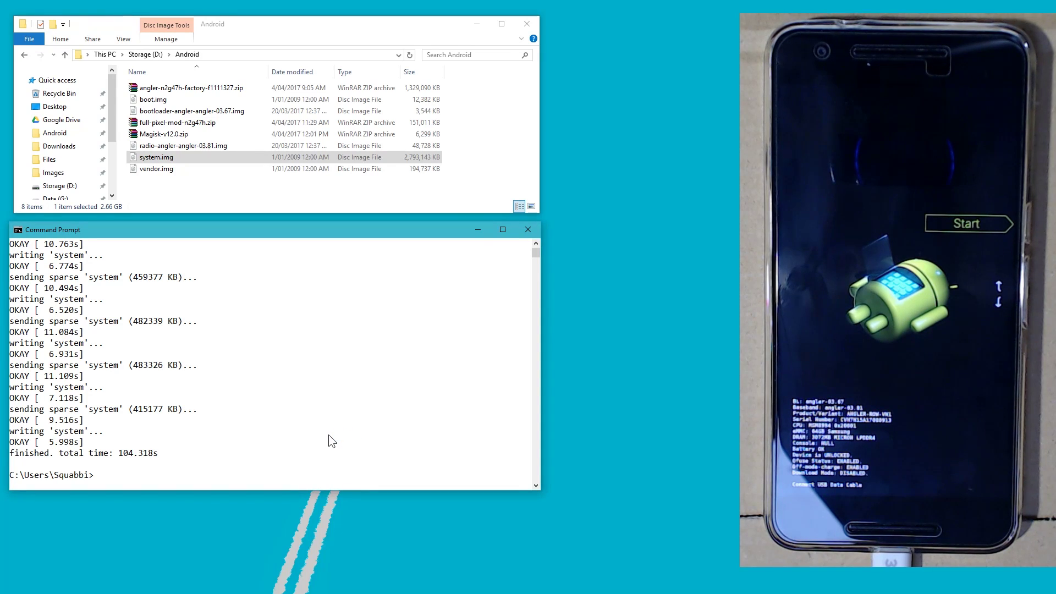
type("fastbo")
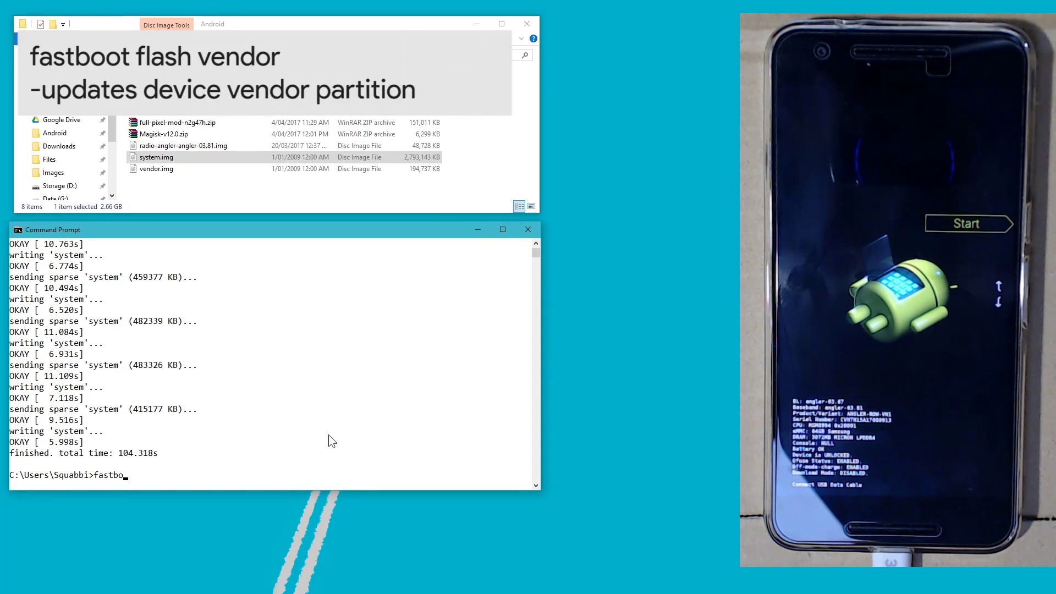
type("ot flash vendor")
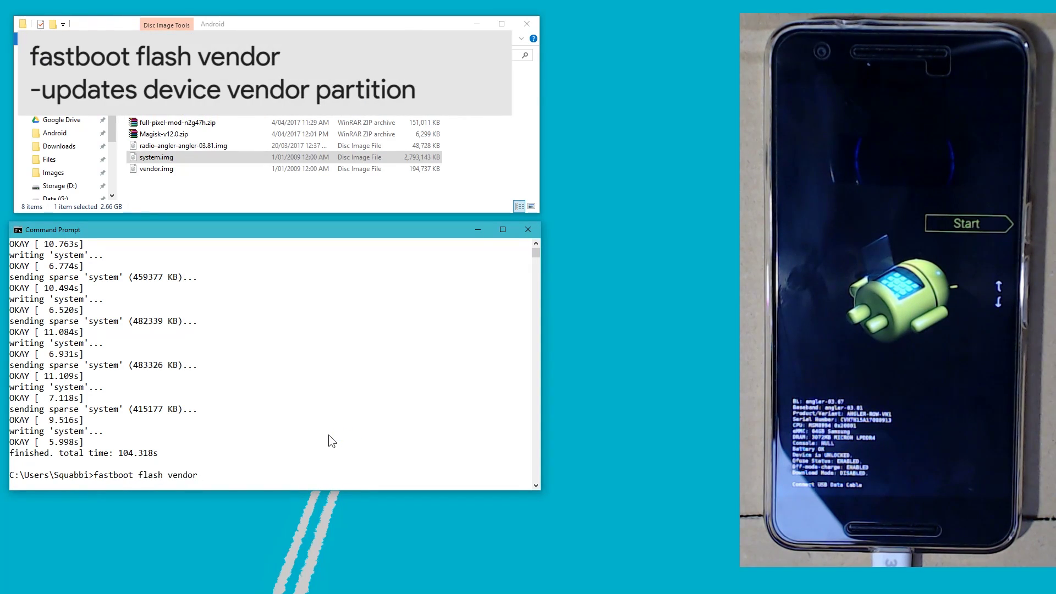
left_click_drag(156, 168, 266, 450)
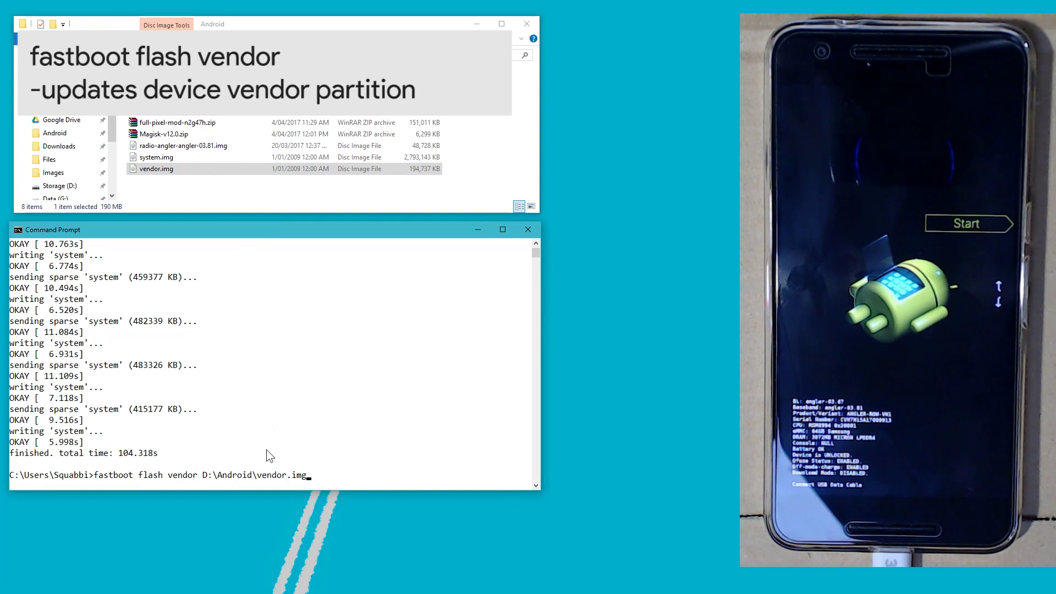
key("Return")
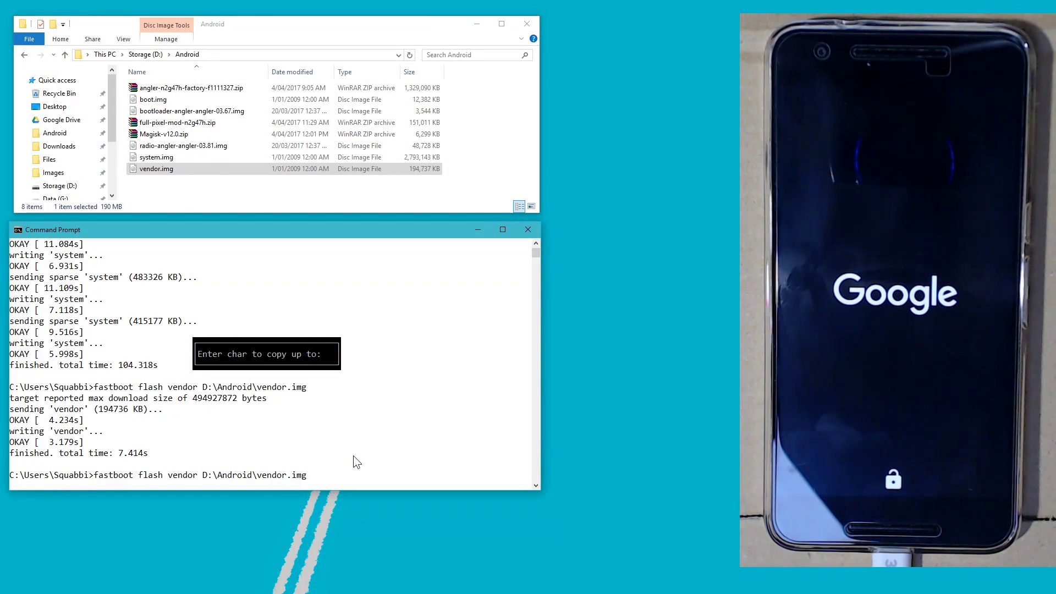
Exit the console's selection mode and minimize the Command Prompt window
left_click(339, 474)
key("Escape")
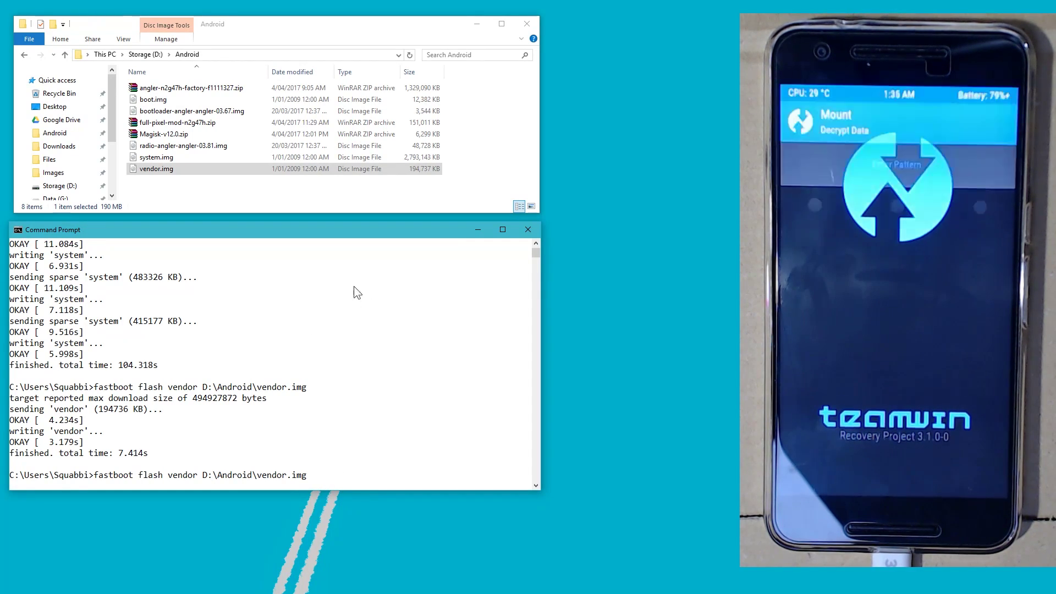
left_click(477, 229)
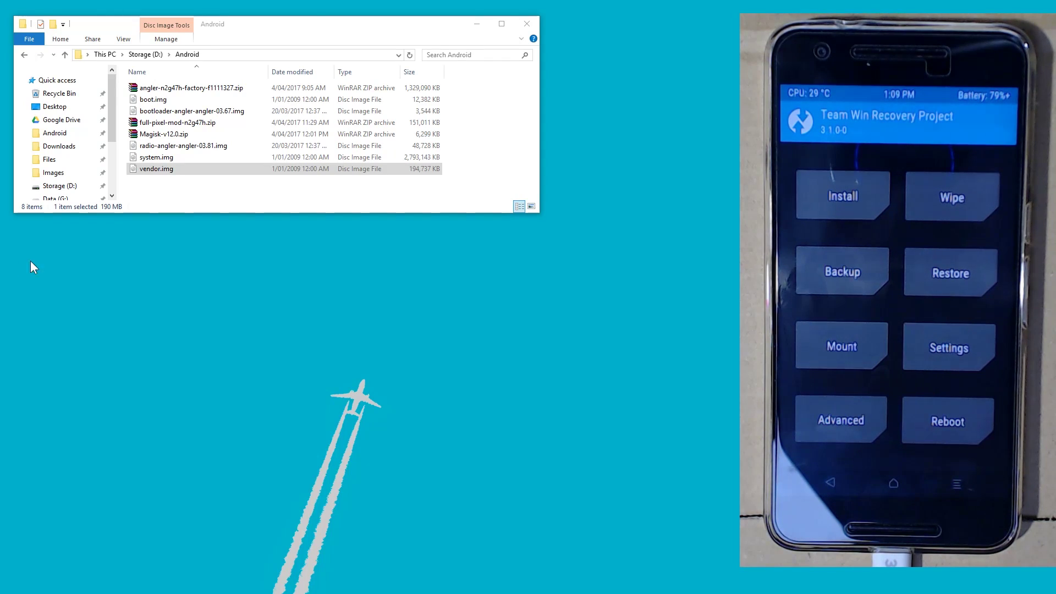
Open a second Explorer window at This PC > Nexus 6P > Internal Storage
left_click(193, 183)
key("ctrl+n")
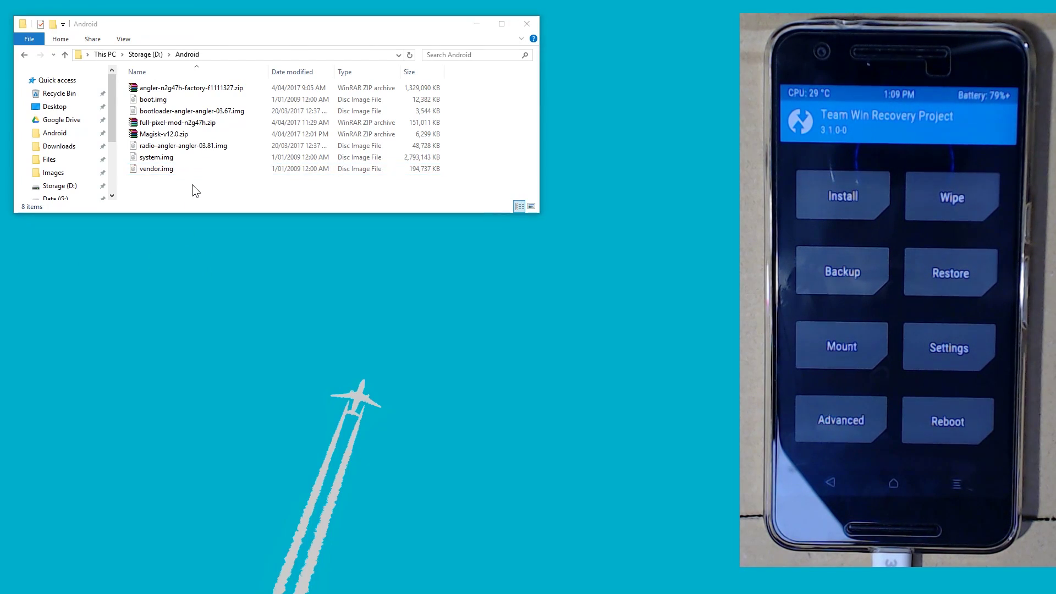
left_click_drag(173, 228, 164, 409)
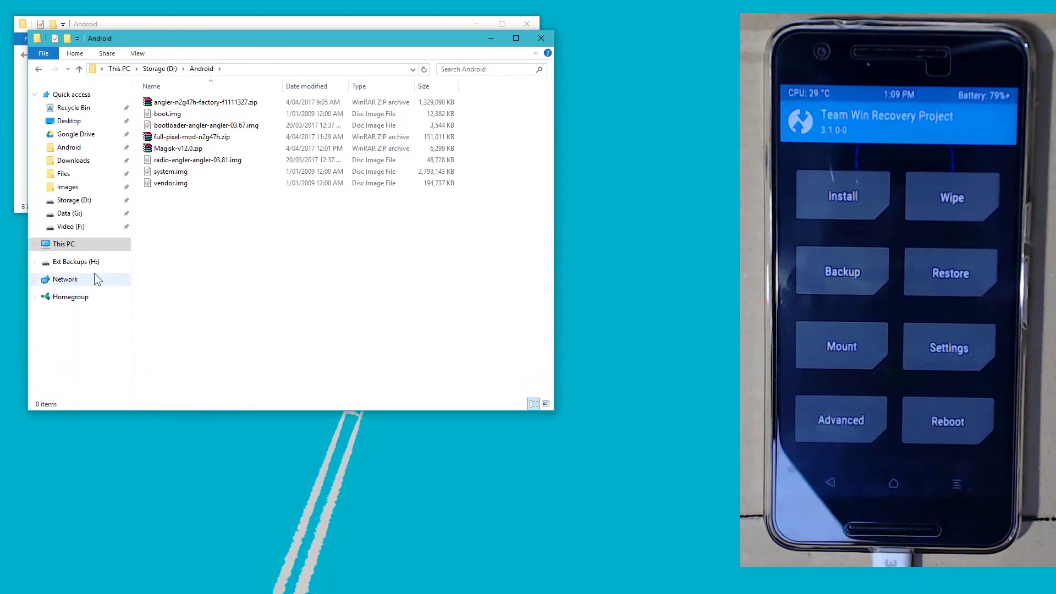
left_click(63, 243)
left_click(216, 127)
left_click_drag(356, 42, 360, 146)
left_click(423, 178)
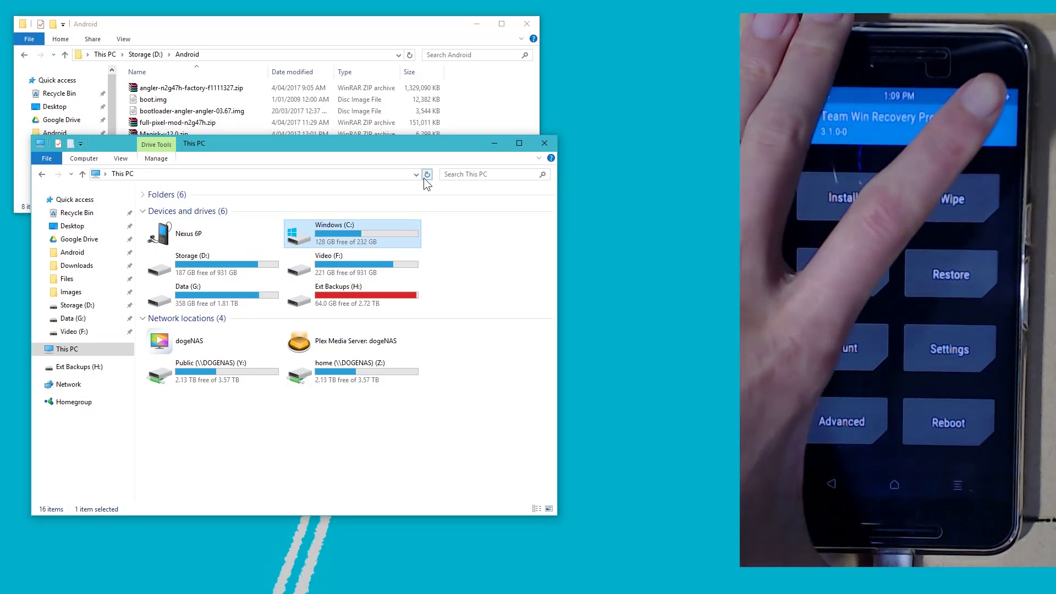
double_click(229, 230)
double_click(215, 213)
left_click_drag(179, 144, 152, 211)
Copy full-pixel-mod-n2g47h.zip and Magisk-v12.0.zip from the Android folder into Internal Storage
left_click(480, 176)
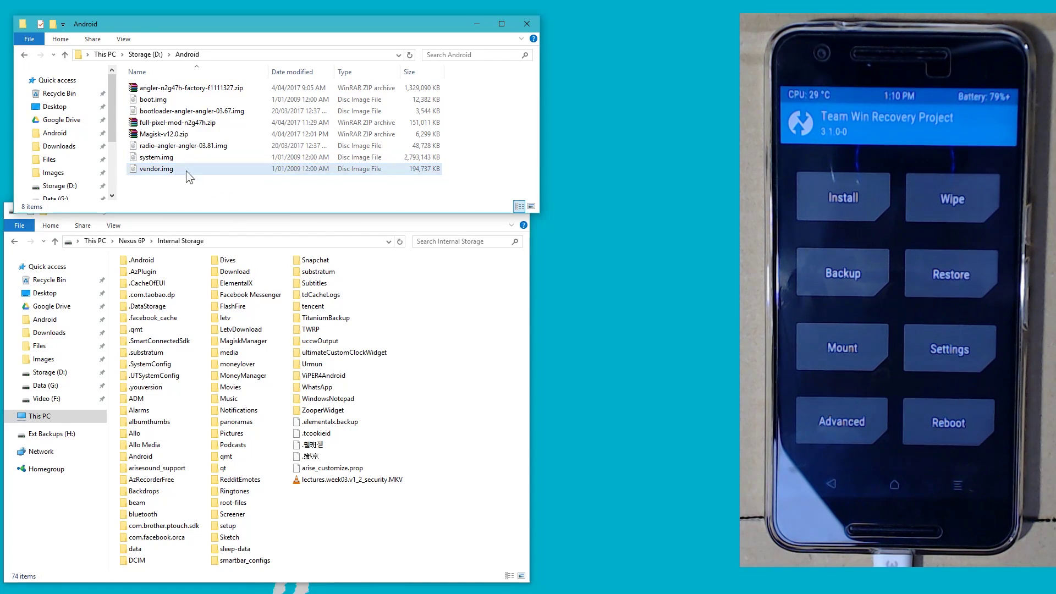
left_click(170, 122)
left_click(165, 133, "shift")
left_click_drag(165, 127, 351, 550)
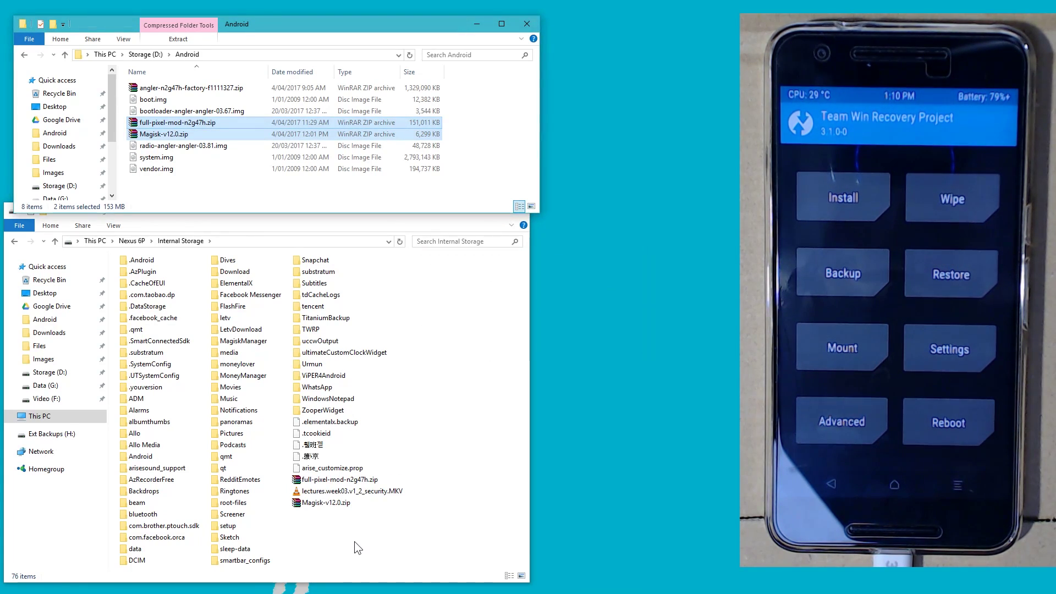
left_click(354, 541)
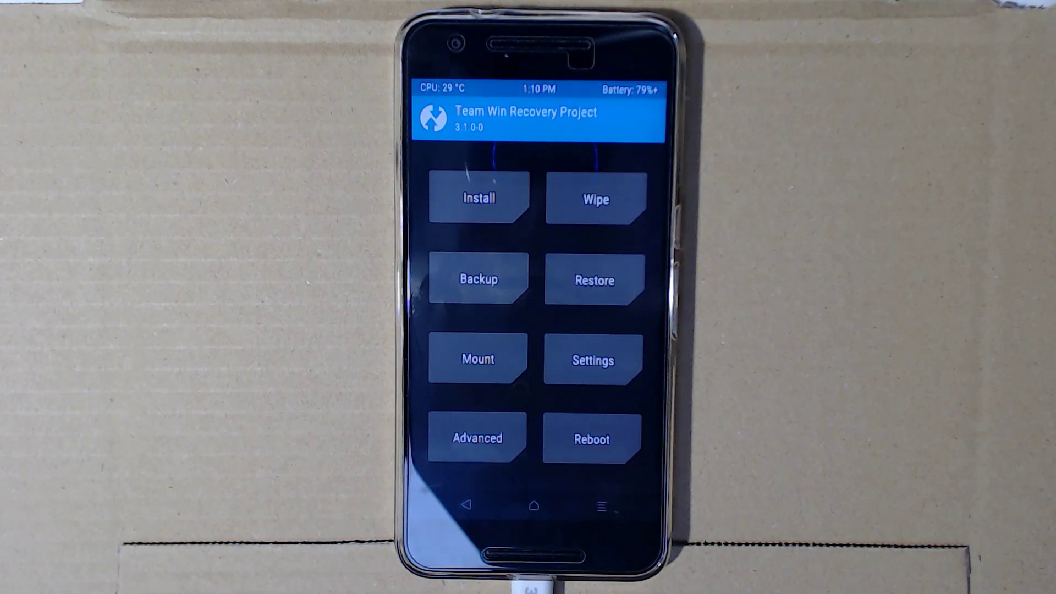
Flash full-pixel-mod-n2g47h.zip from /sdcard in TWRP's installer
left_click(478, 198)
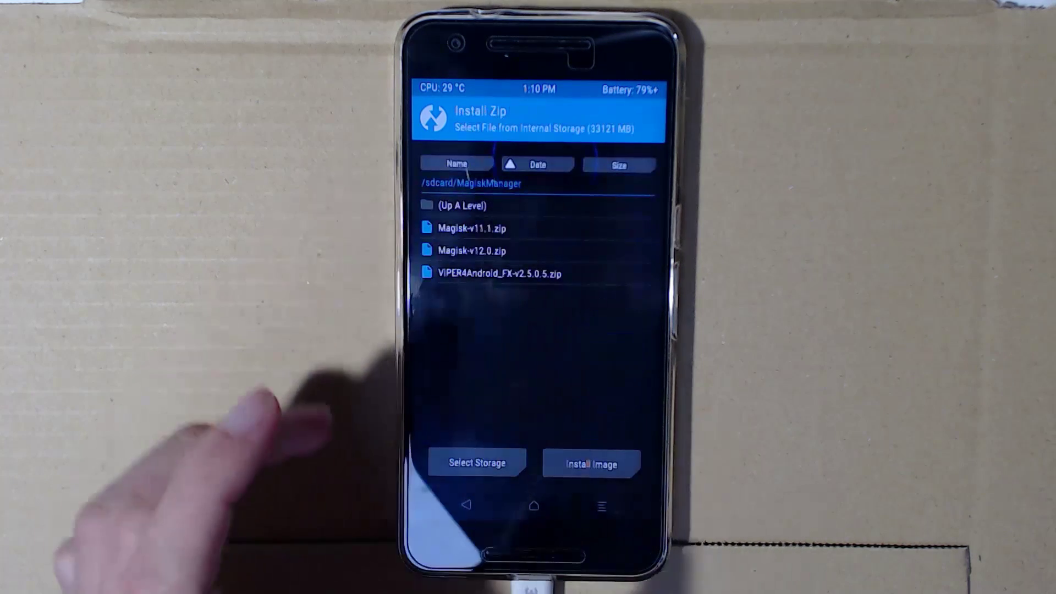
left_click(461, 205)
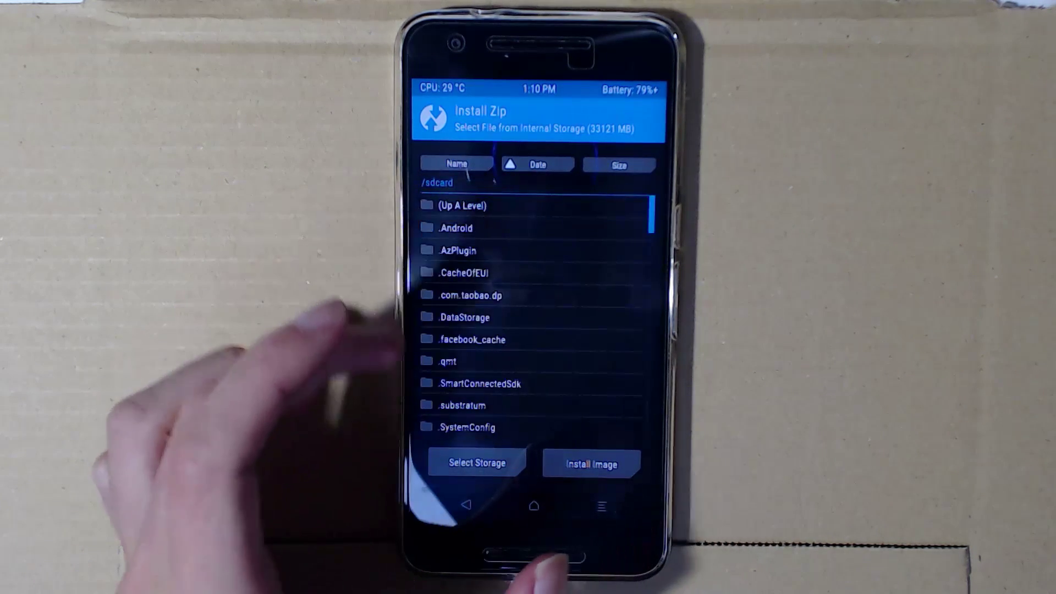
scroll(536, 319, "down", 2)
scroll(536, 319, "down", 15)
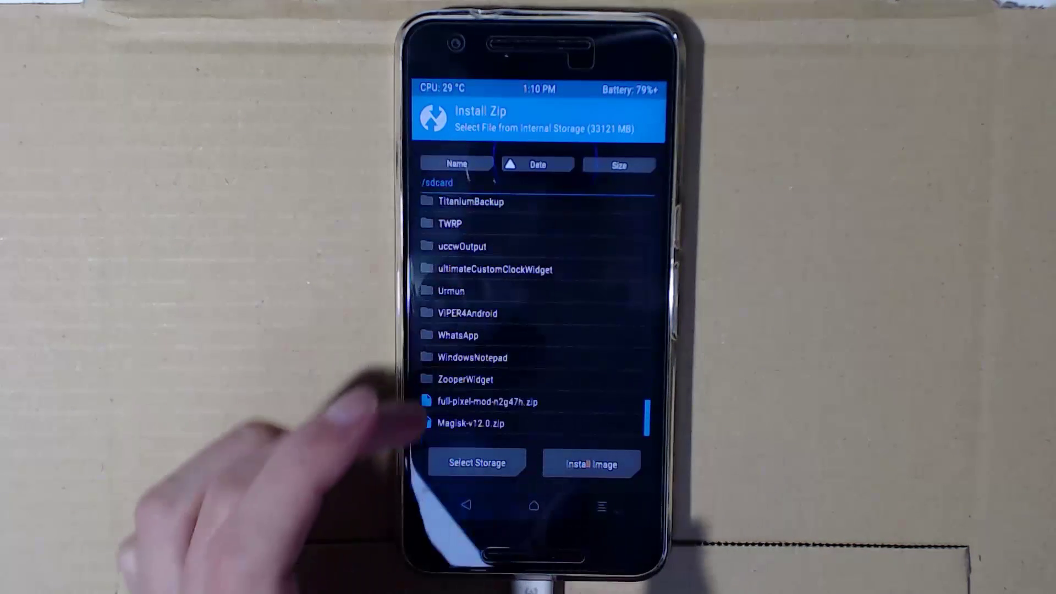
left_click(472, 401)
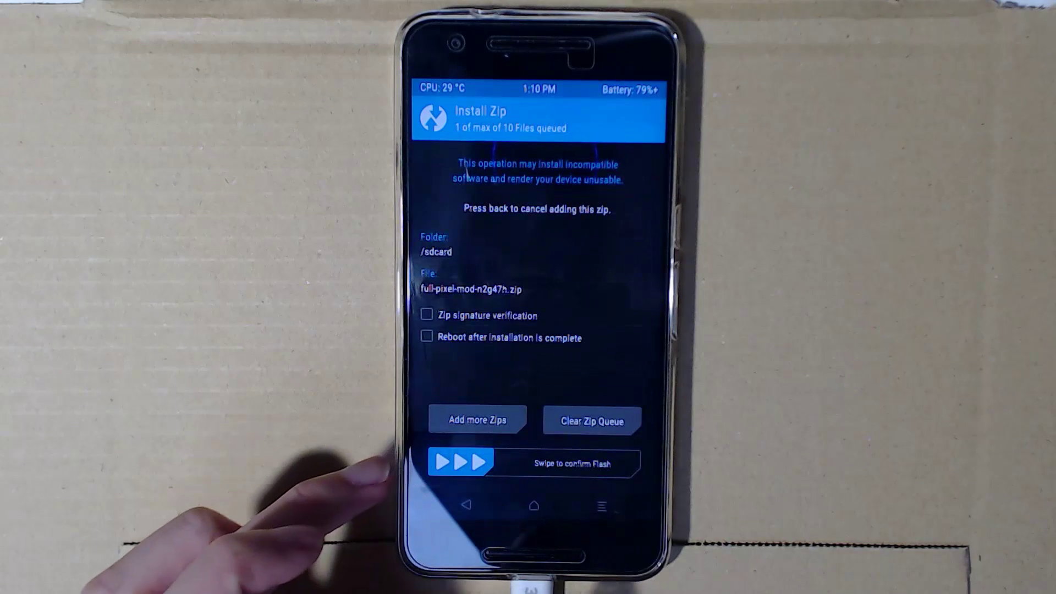
left_click_drag(477, 462, 632, 464)
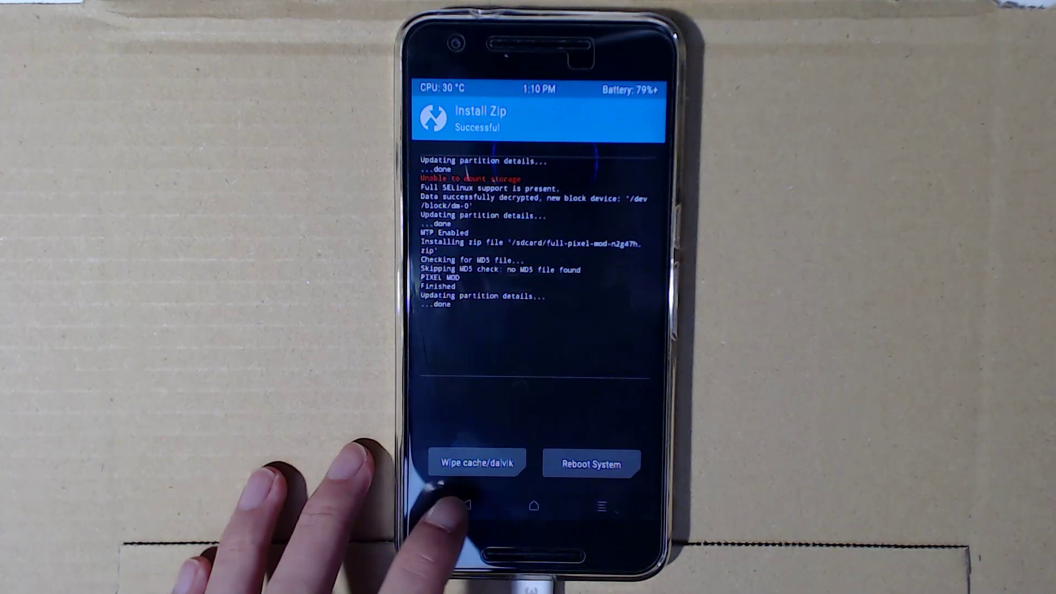
Flash Magisk-v12.0.zip, then reboot the phone into Android
left_click(466, 505)
left_click(471, 423)
left_click_drag(456, 461, 610, 462)
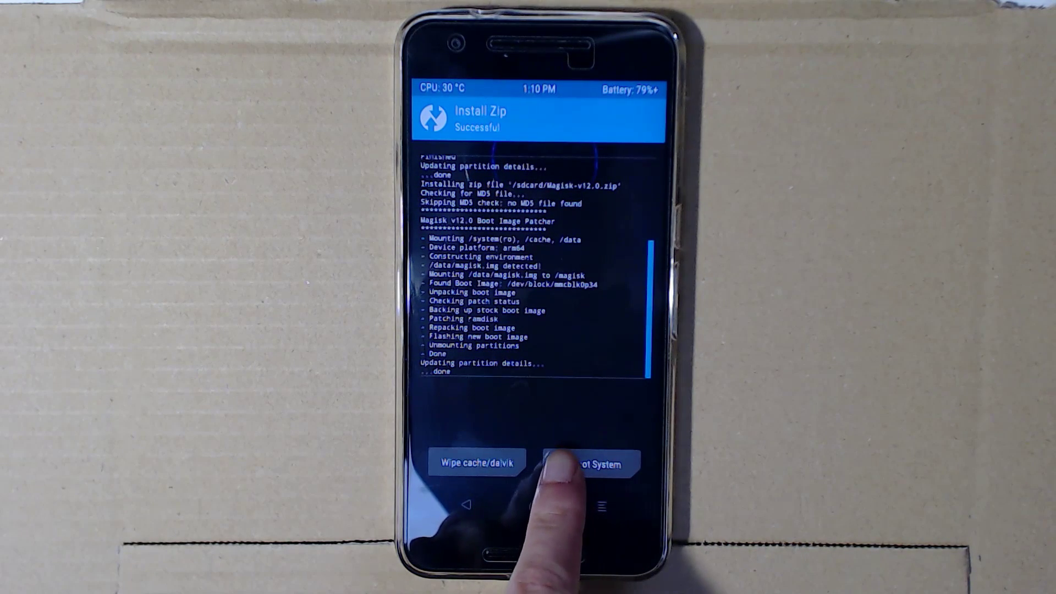
left_click(558, 463)
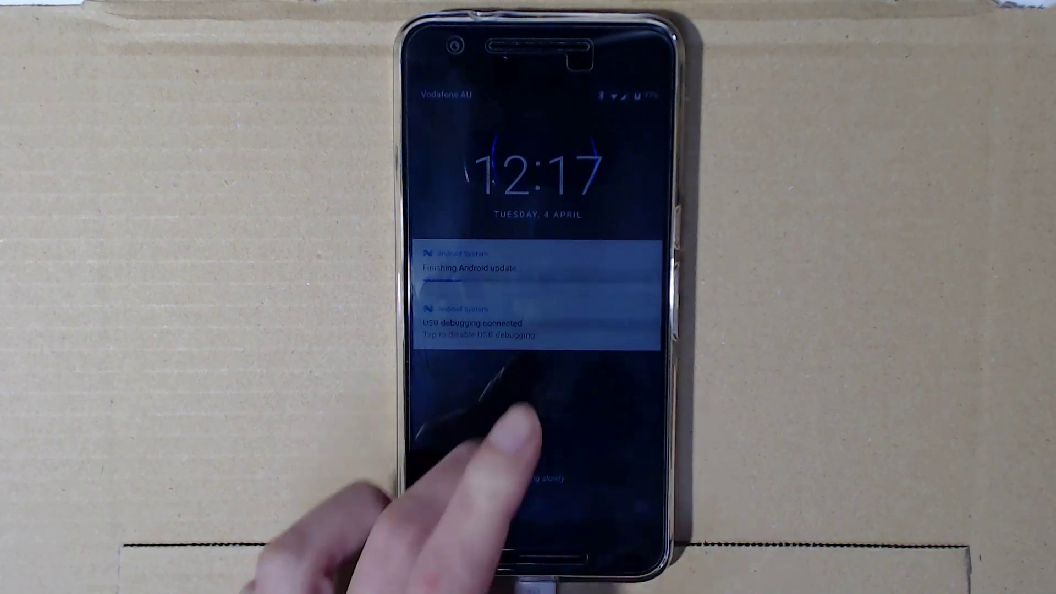
Wake the lock screen and draw the unlock pattern to reach the Android 7.1.2 home screen
left_click(522, 443)
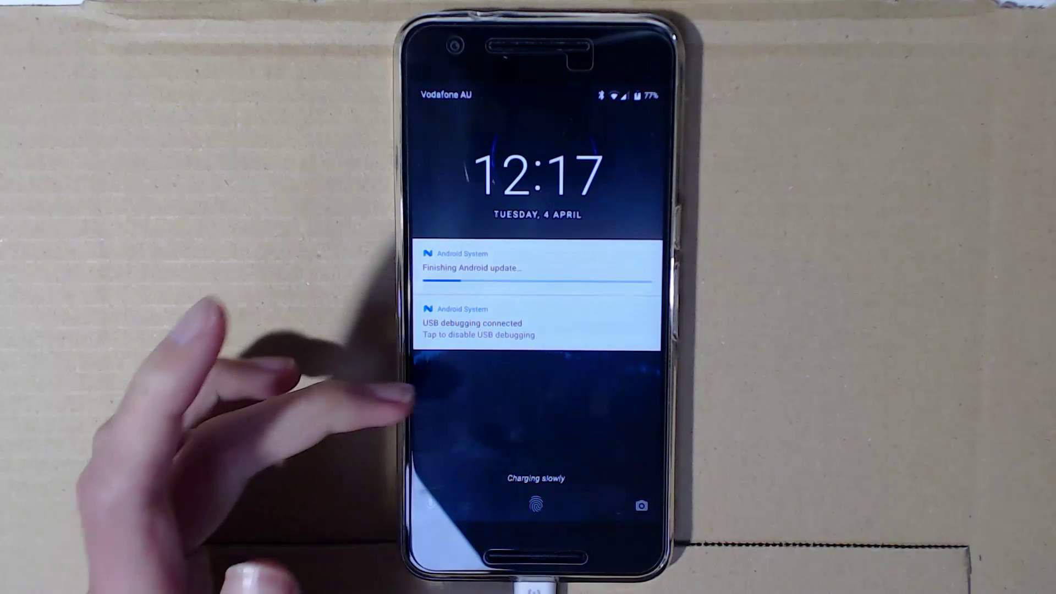
left_click_drag(440, 495, 439, 274)
left_click_drag(591, 373, 571, 440)
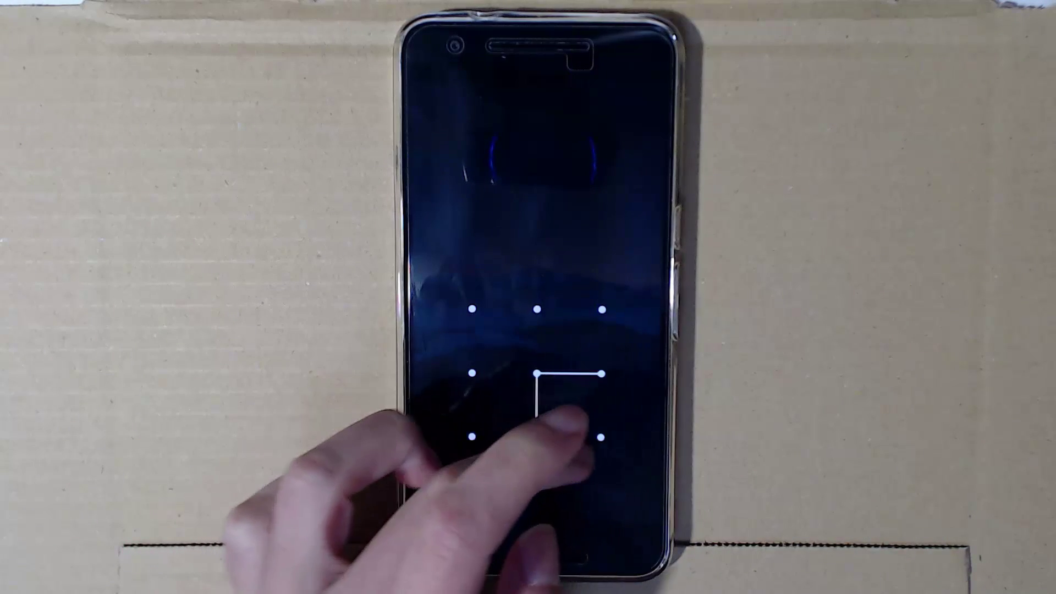
left_click_drag(536, 373, 536, 437)
mouse_move(601, 373)
left_mouse_down()
mouse_move(556, 431)
mouse_move(537, 373)
mouse_move(472, 373)
left_mouse_up()
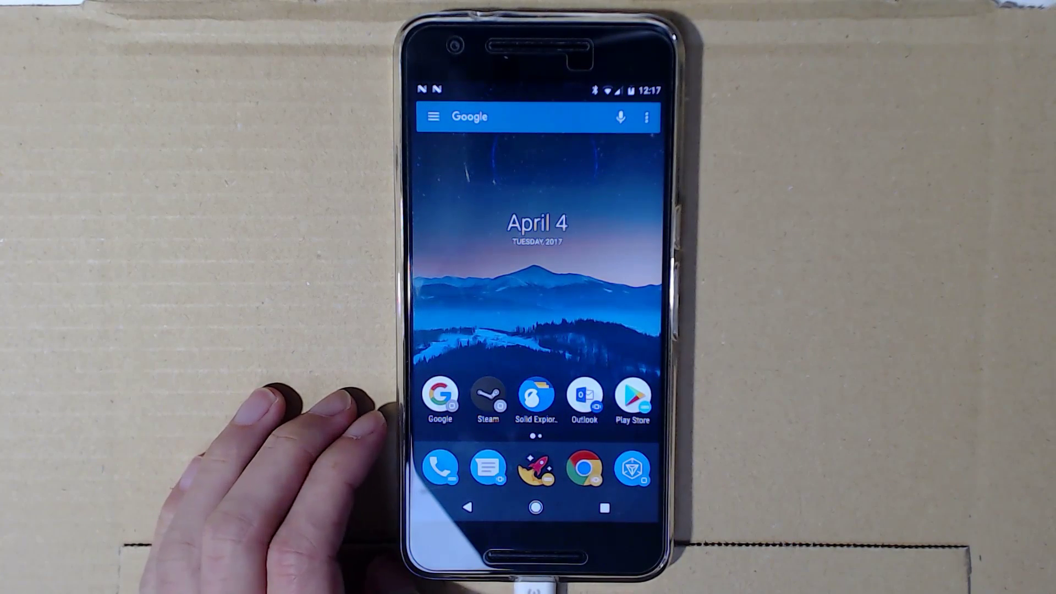
Launch Magisk Manager from the app drawer, run a SafetyNet check, and go back home
mouse_move(583, 352)
left_mouse_down()
mouse_move(467, 352)
mouse_move(572, 352)
left_mouse_up()
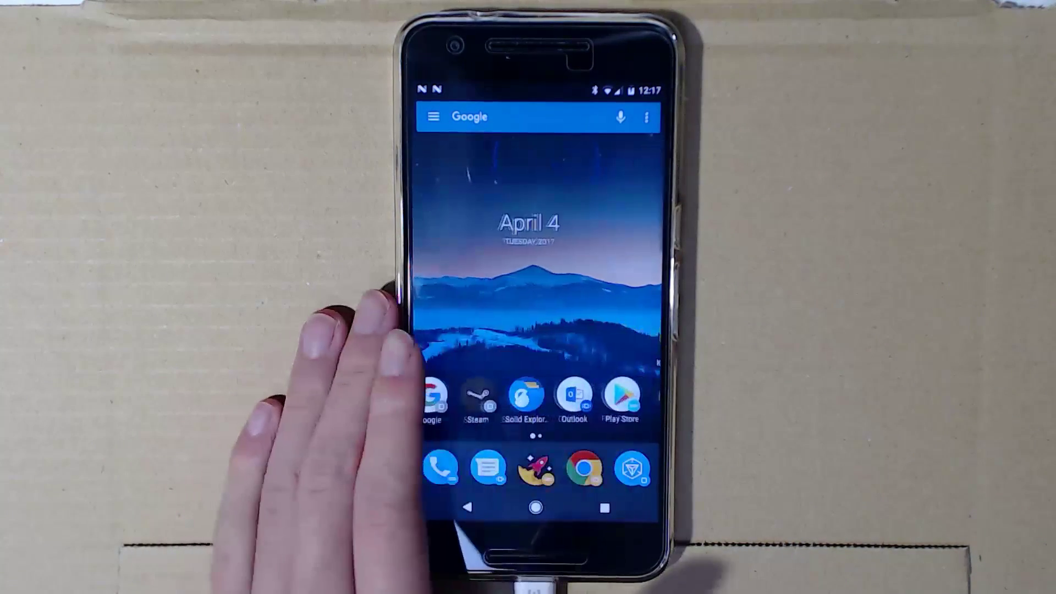
left_click_drag(418, 407, 472, 406)
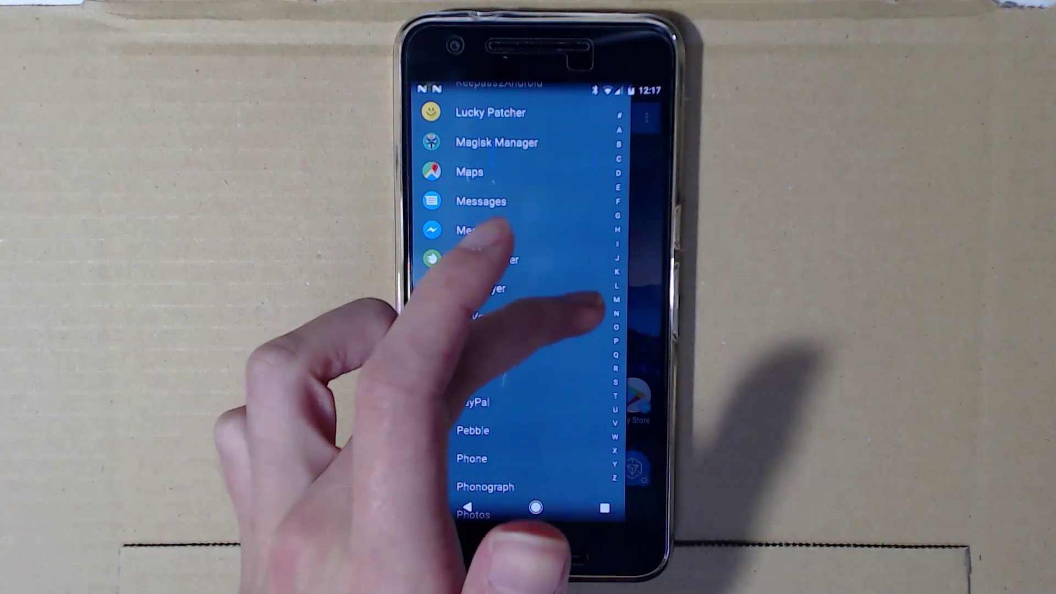
left_click(616, 341)
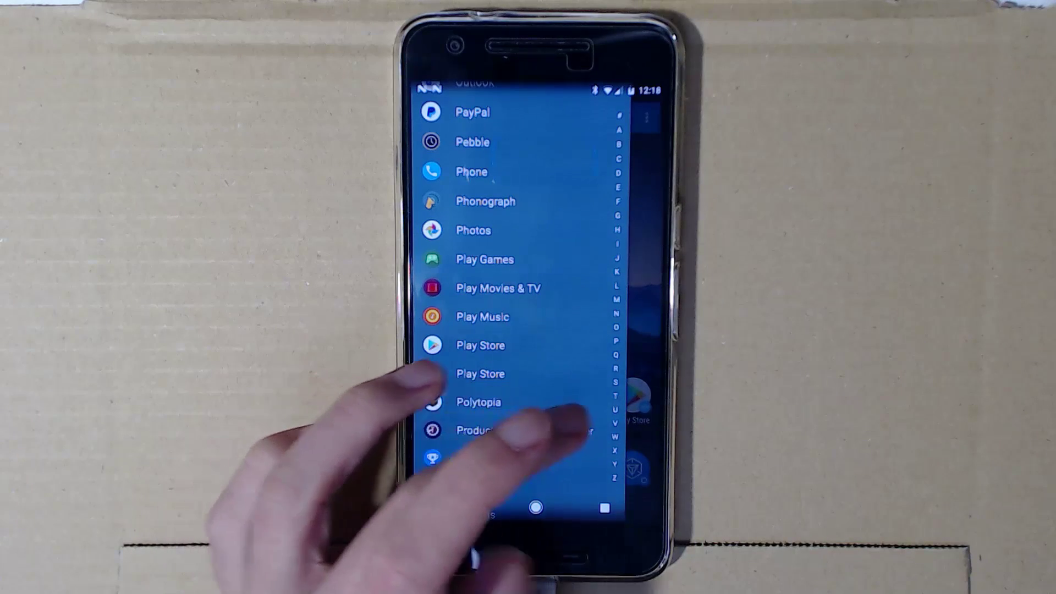
scroll(468, 285, "up", 5)
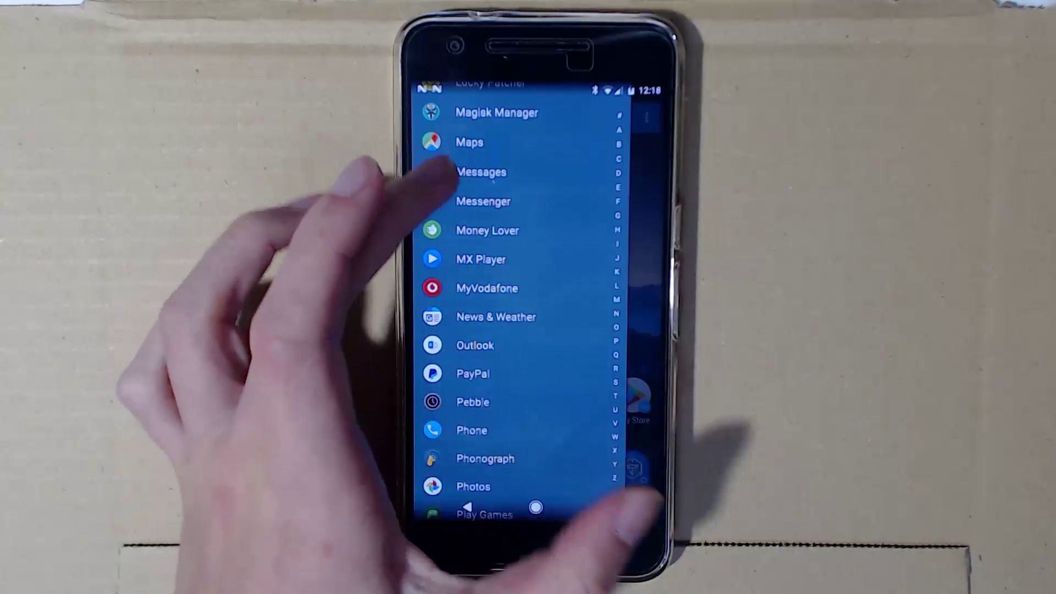
left_click(484, 113)
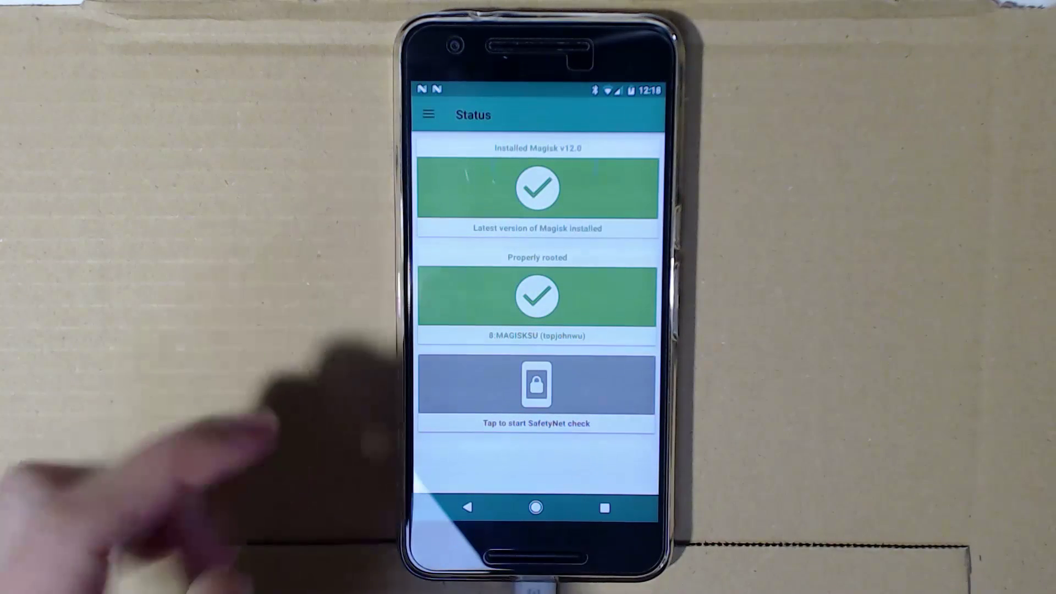
left_click(454, 404)
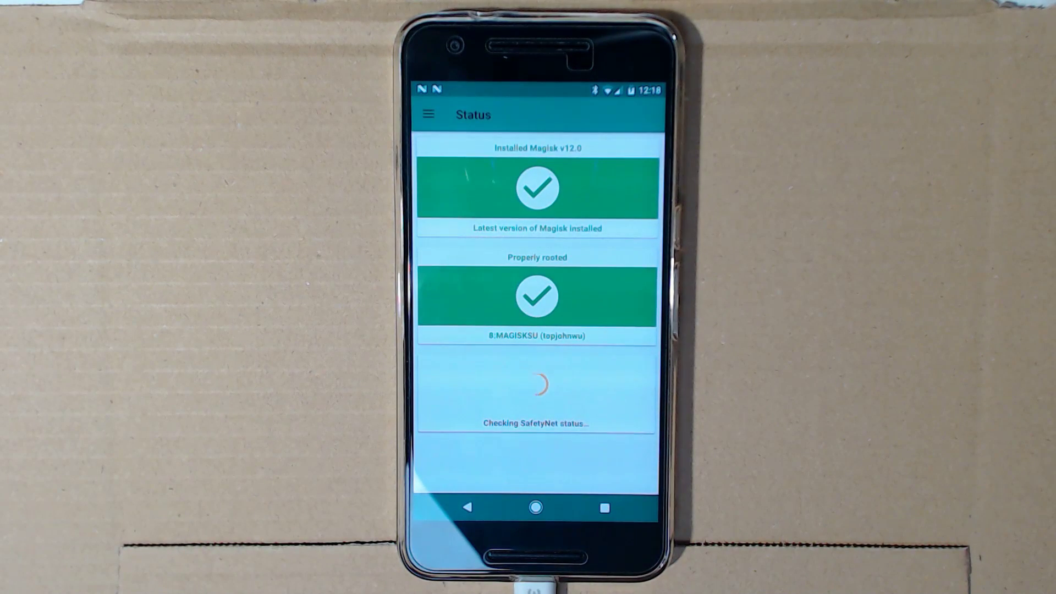
left_click(535, 507)
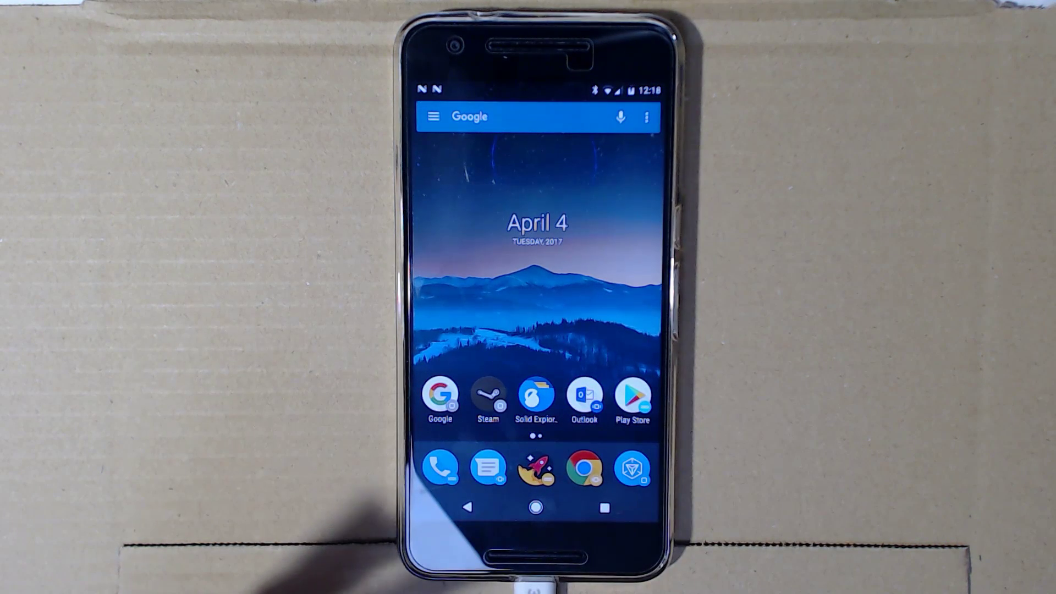
Open Settings from quick settings, then browse the app list's S entries and return home
left_click_drag(448, 91, 412, 118)
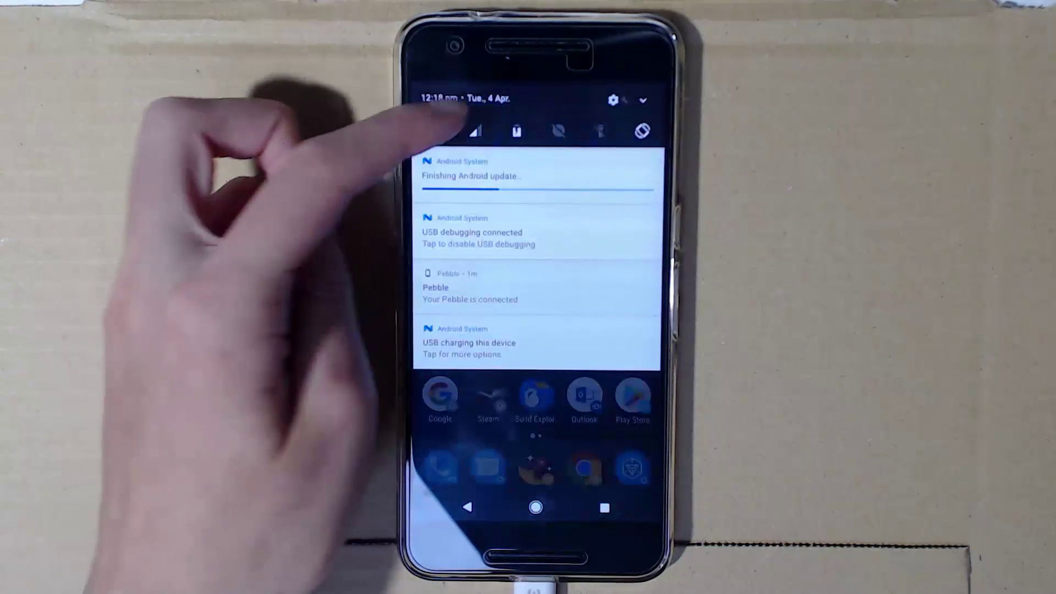
left_click_drag(605, 88, 626, 99)
left_click(632, 100)
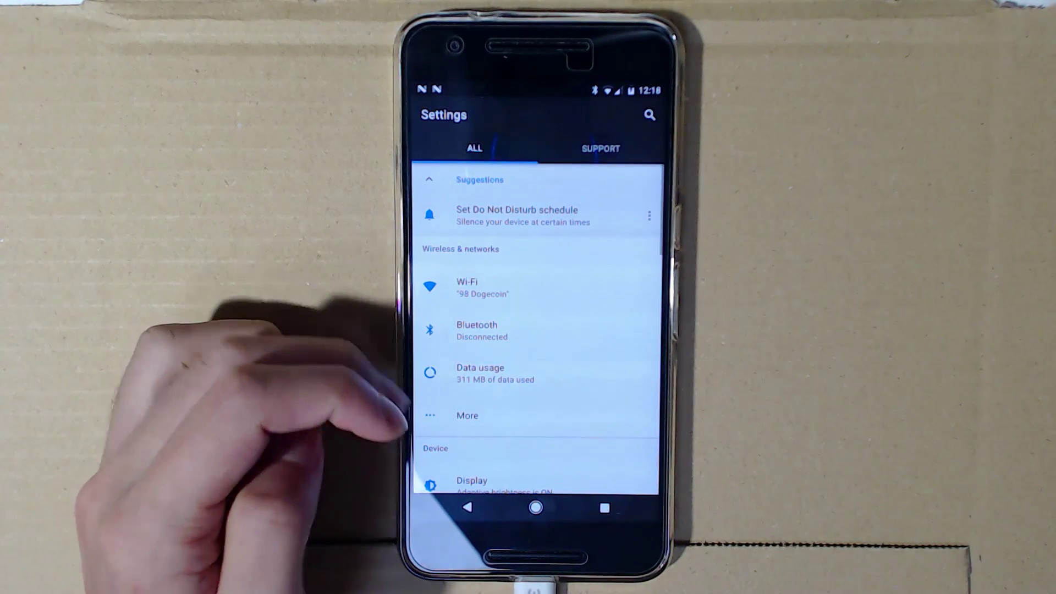
left_click_drag(407, 421, 404, 297)
scroll(437, 475, "up", 3)
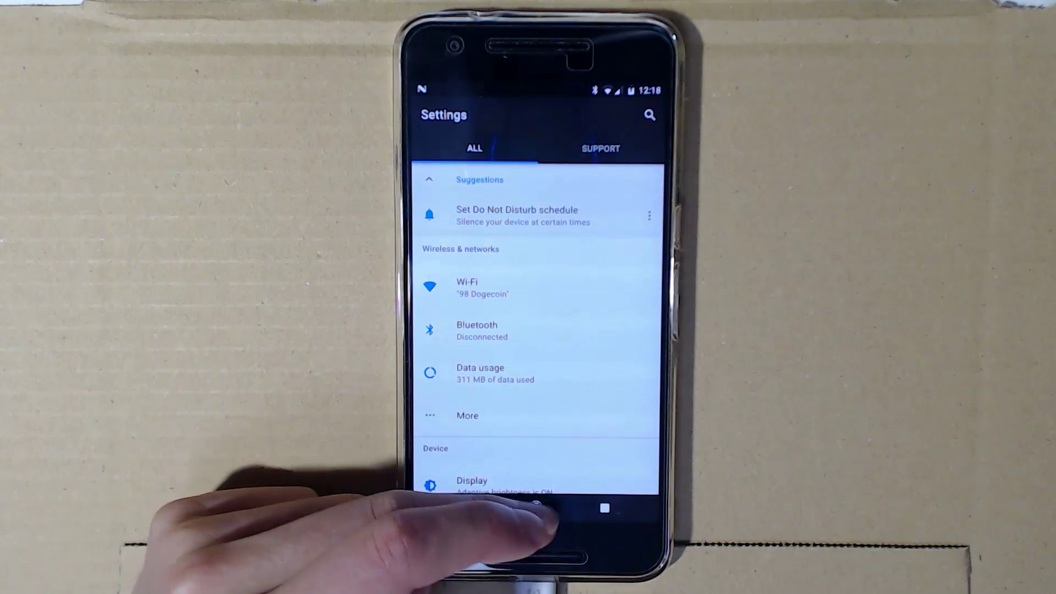
left_click(536, 507)
left_click_drag(528, 473, 528, 248)
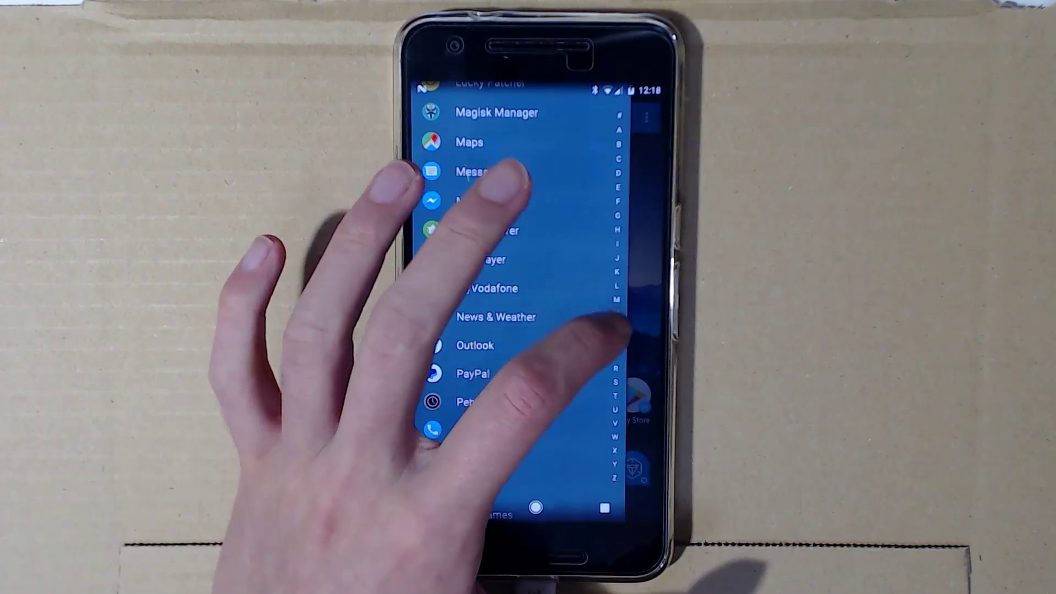
left_click_drag(600, 352, 550, 165)
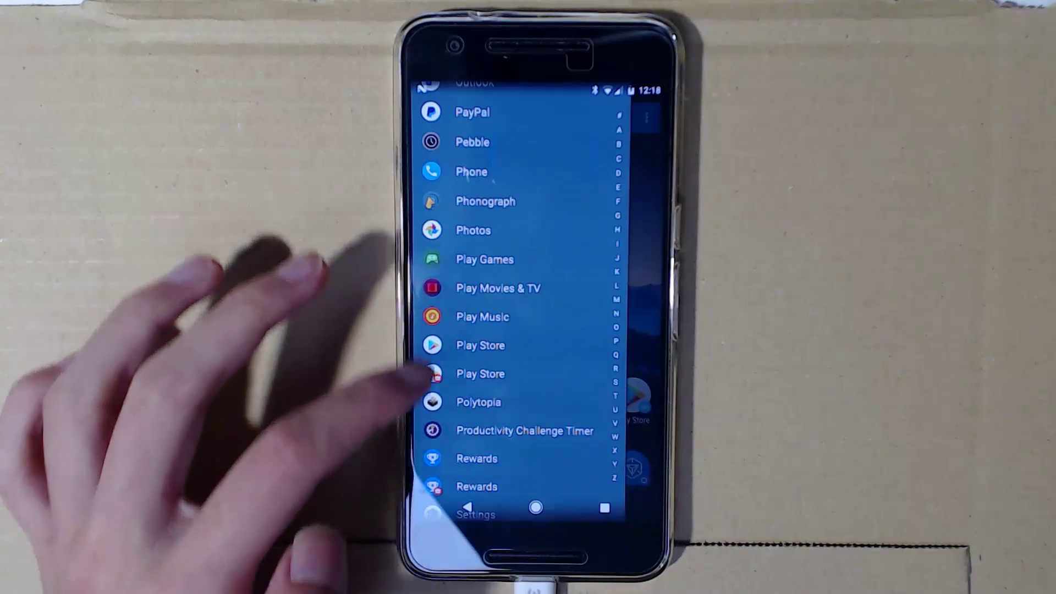
left_click_drag(434, 341, 435, 473)
left_click(615, 382)
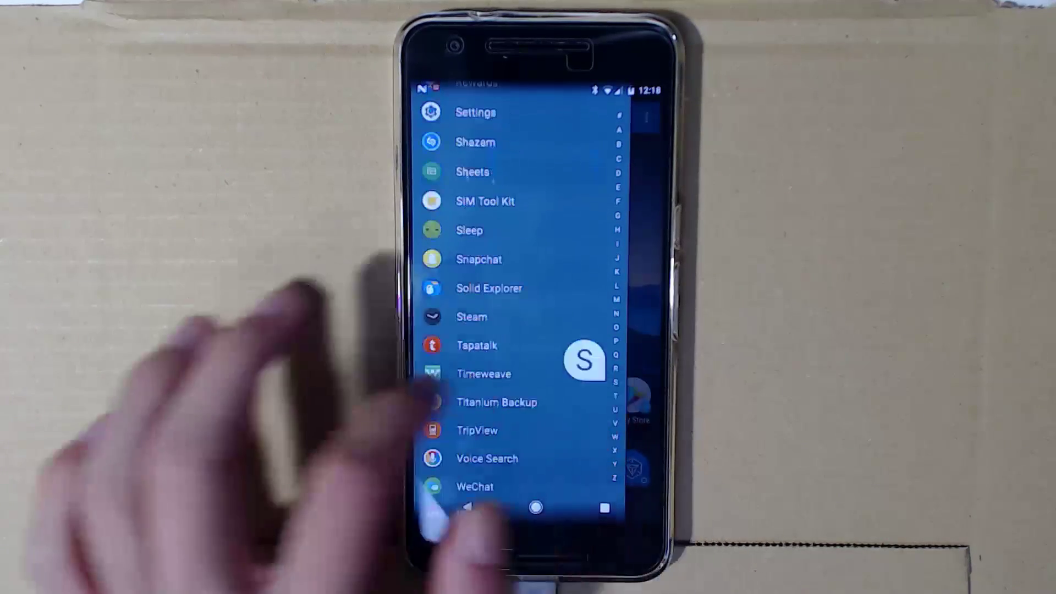
left_click(467, 507)
Check About phone in Settings for Android 7.1.2, then go back to the main list
left_click_drag(495, 91, 473, 220)
left_click(612, 99)
left_click_drag(550, 385, 550, 220)
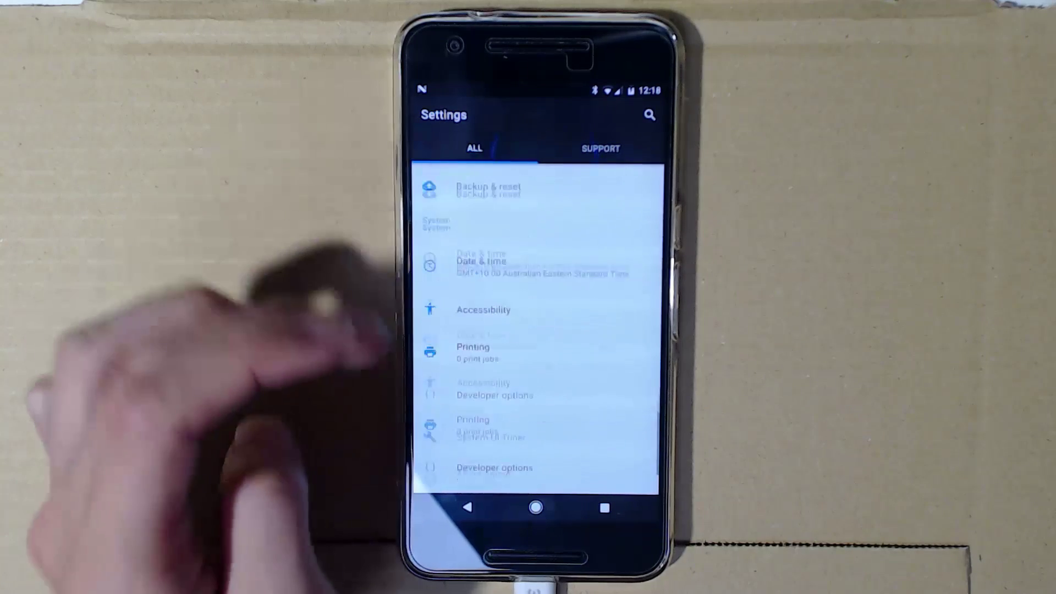
left_click(456, 467)
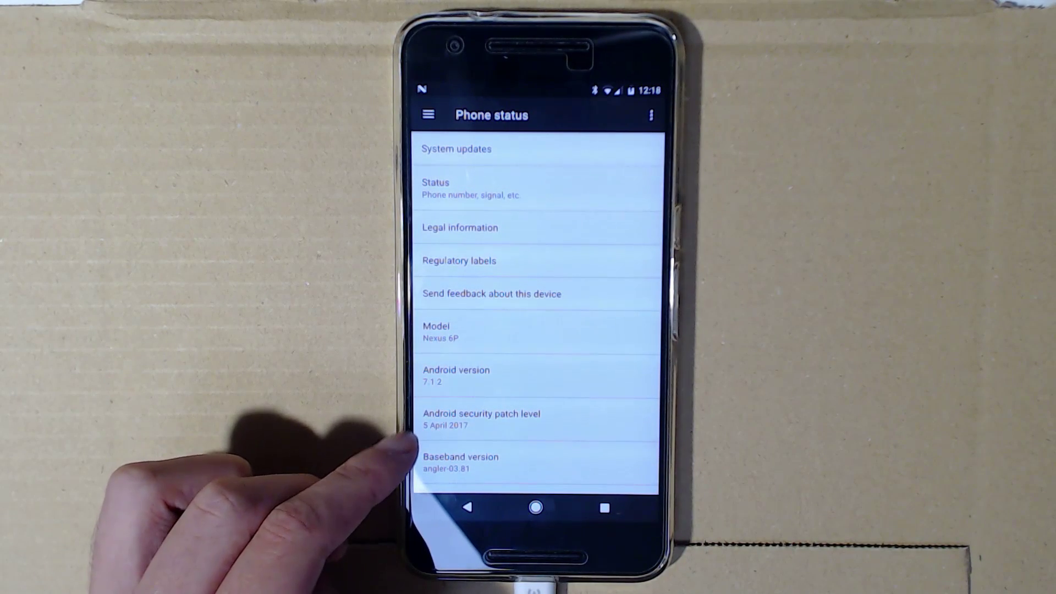
left_click(467, 507)
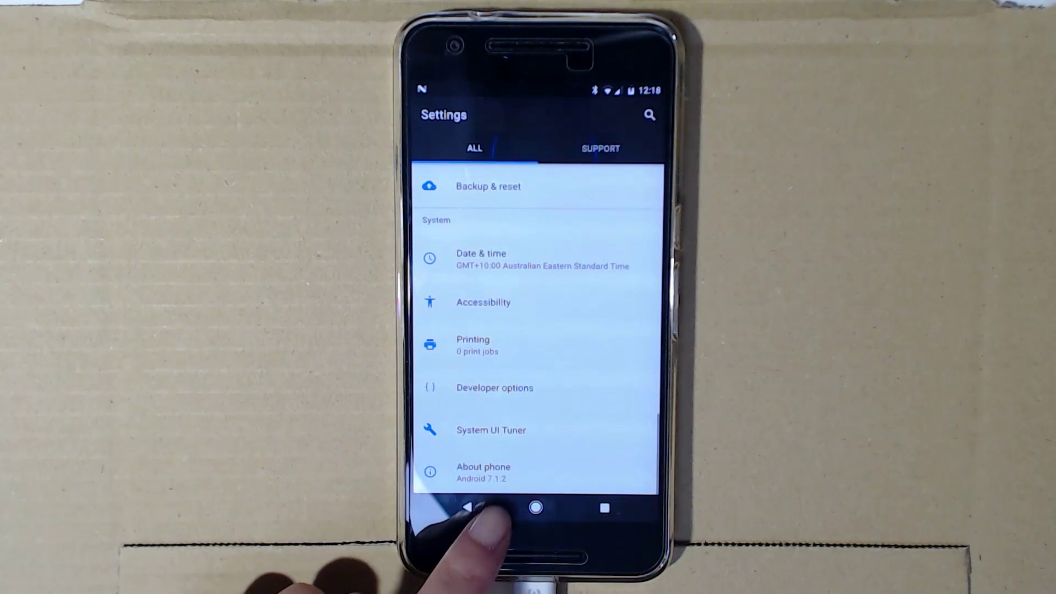
left_click_drag(437, 396, 434, 456)
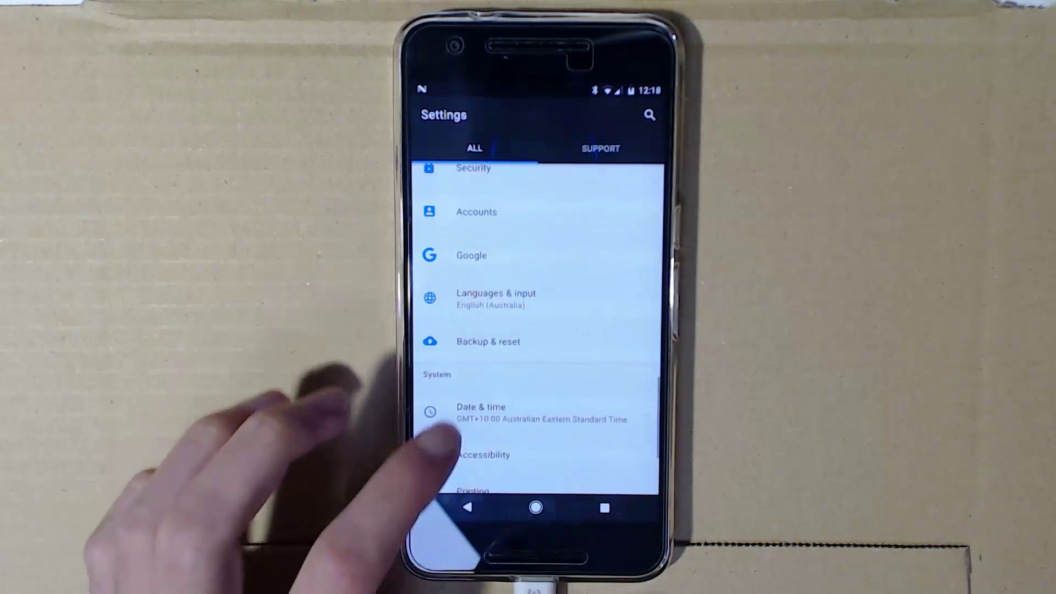
scroll(621, 352, "up", 10)
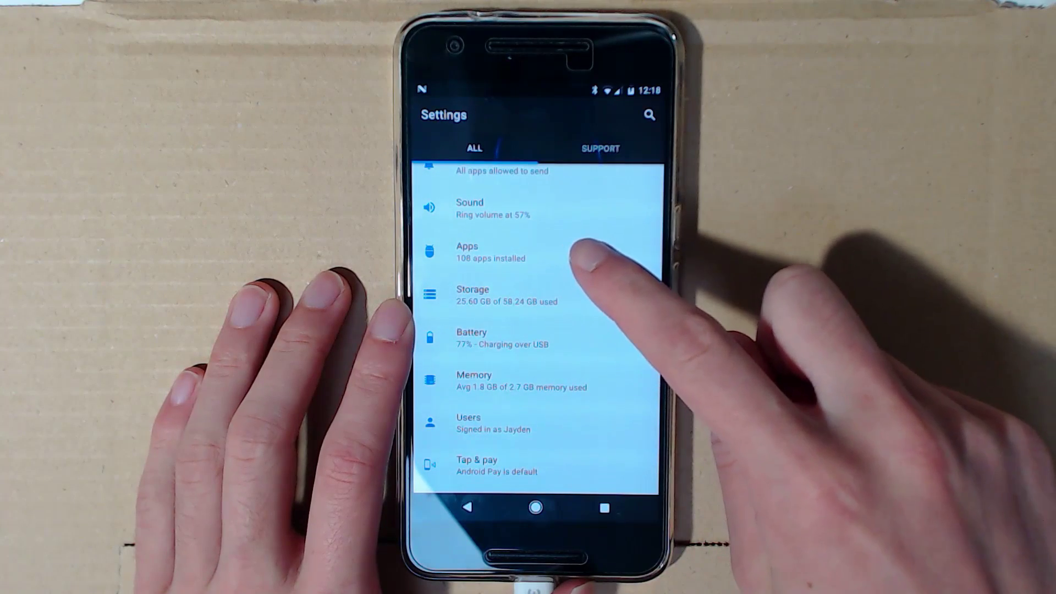
Set the default home app to Pixel Launcher via Apps > Configure apps > Home app
left_click(583, 253)
left_click(625, 115)
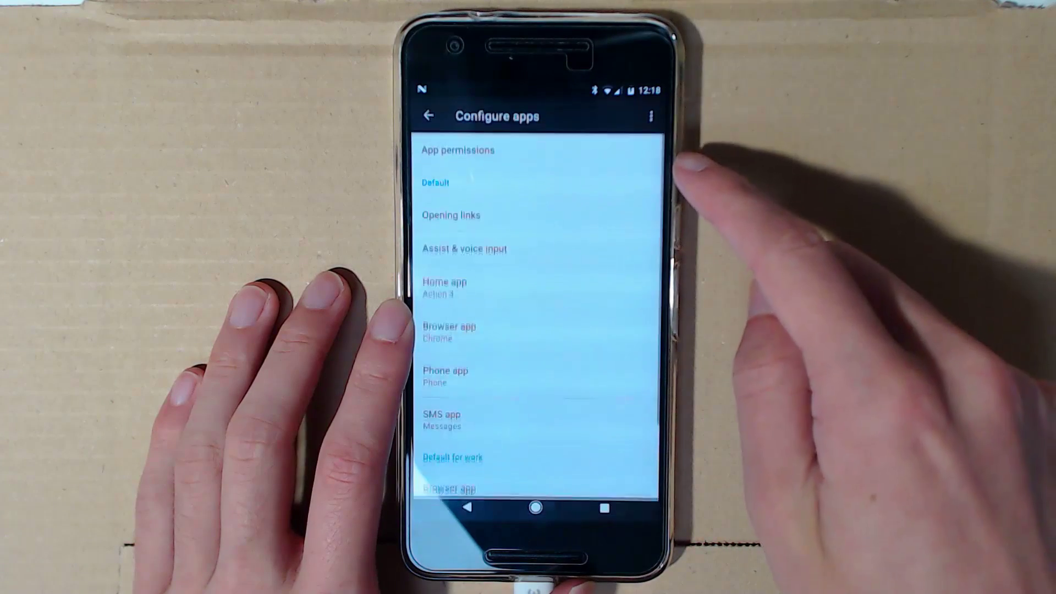
left_click(555, 283)
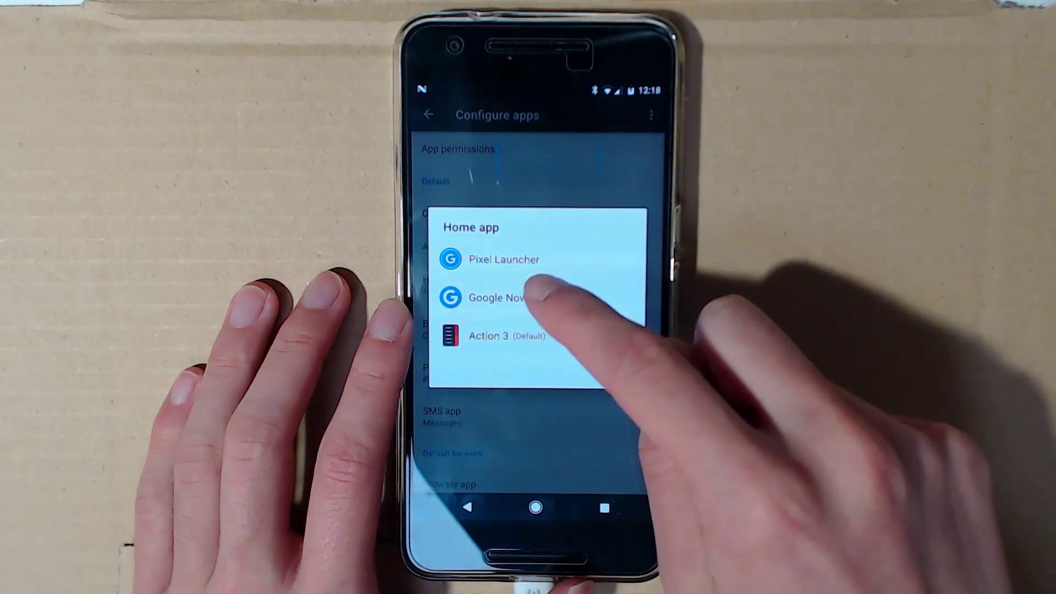
left_click(572, 245)
left_click(535, 507)
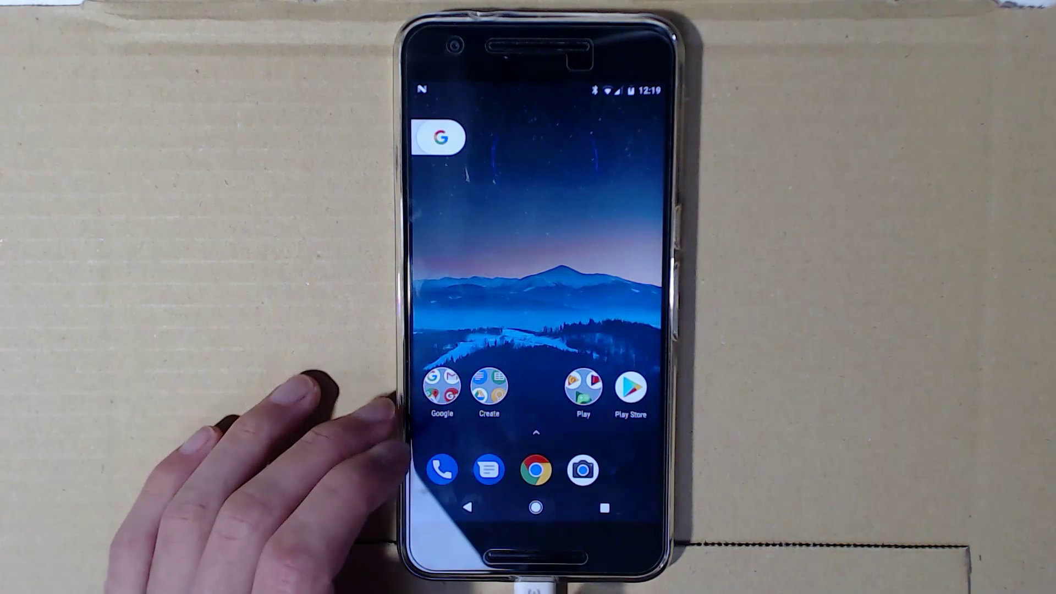
Launch Titanium Backup from the app drawer to confirm root access, then show the main home page
left_click_drag(424, 456, 429, 307)
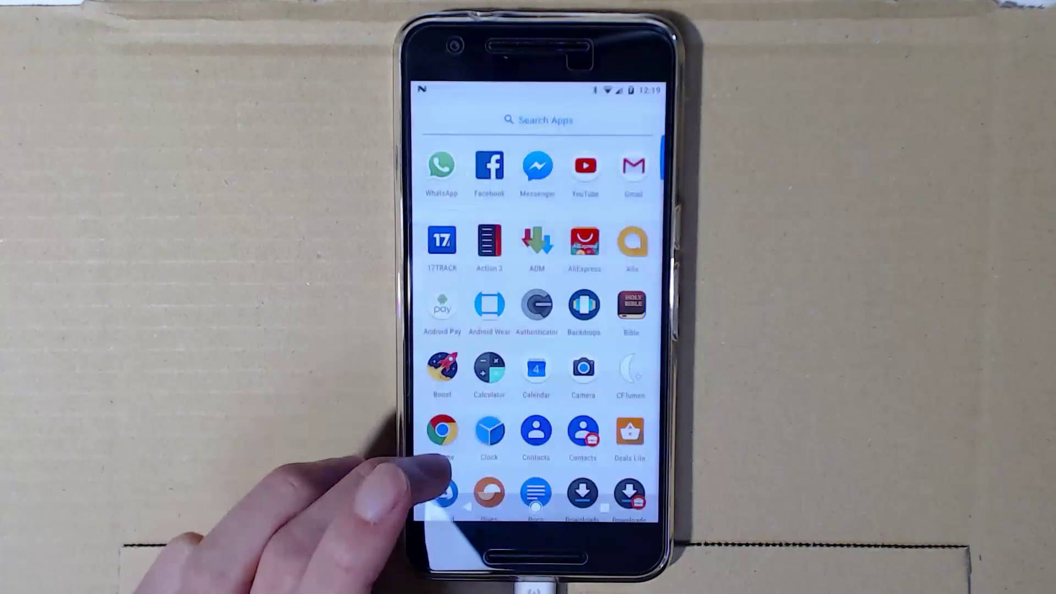
scroll(537, 308, "down", 10)
scroll(536, 308, "up", 10)
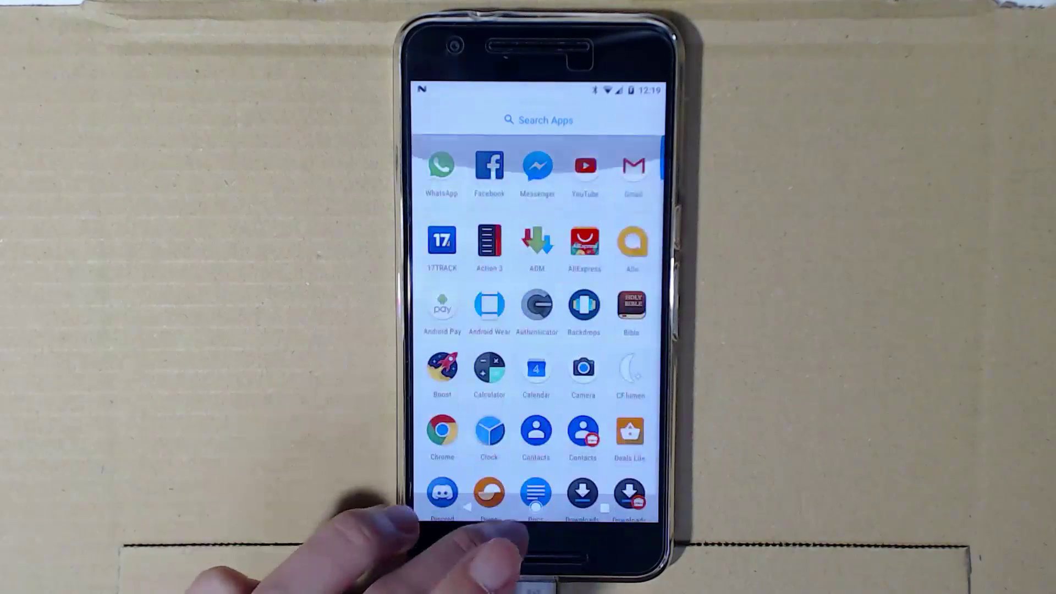
scroll(536, 308, "down", 5)
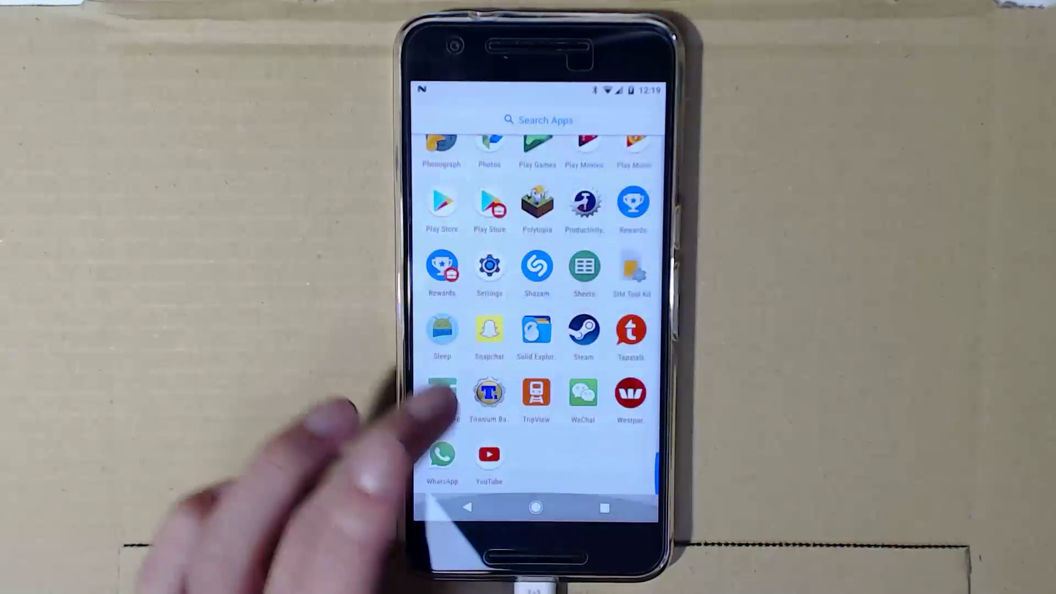
left_click(632, 332)
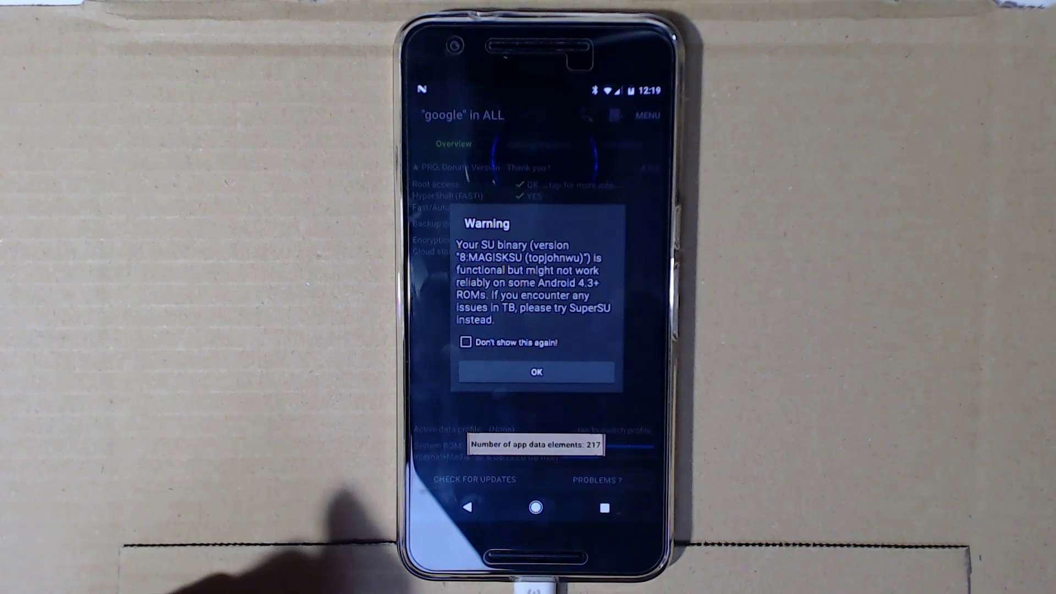
left_click(536, 506)
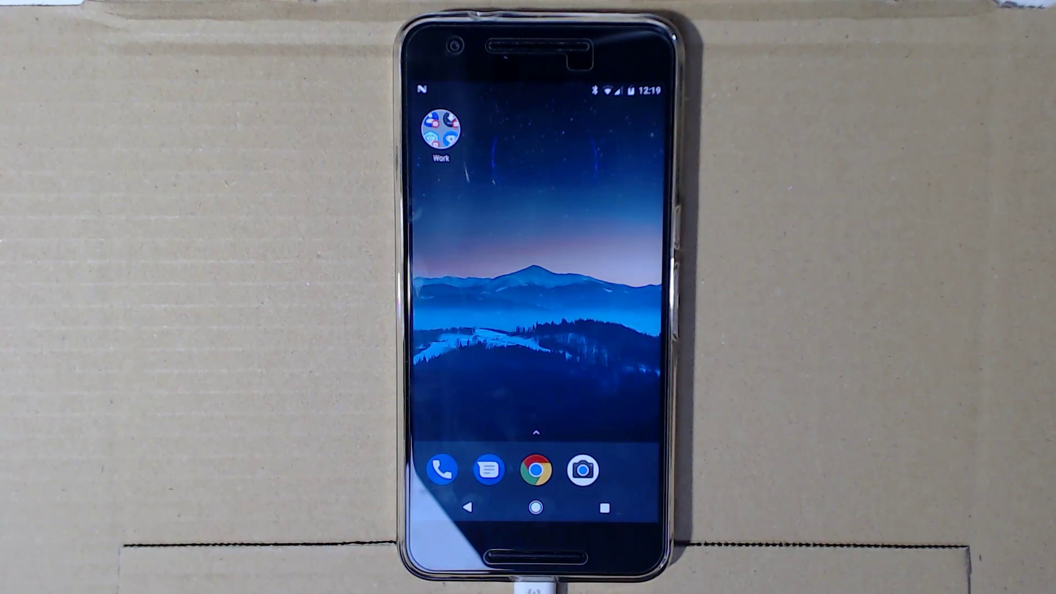
left_click_drag(460, 341, 588, 346)
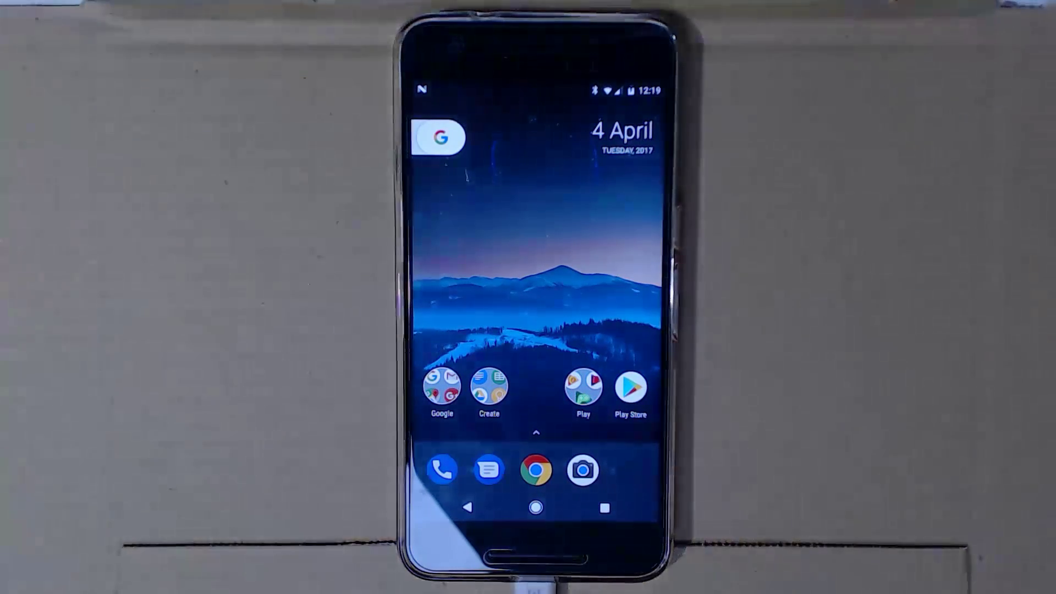